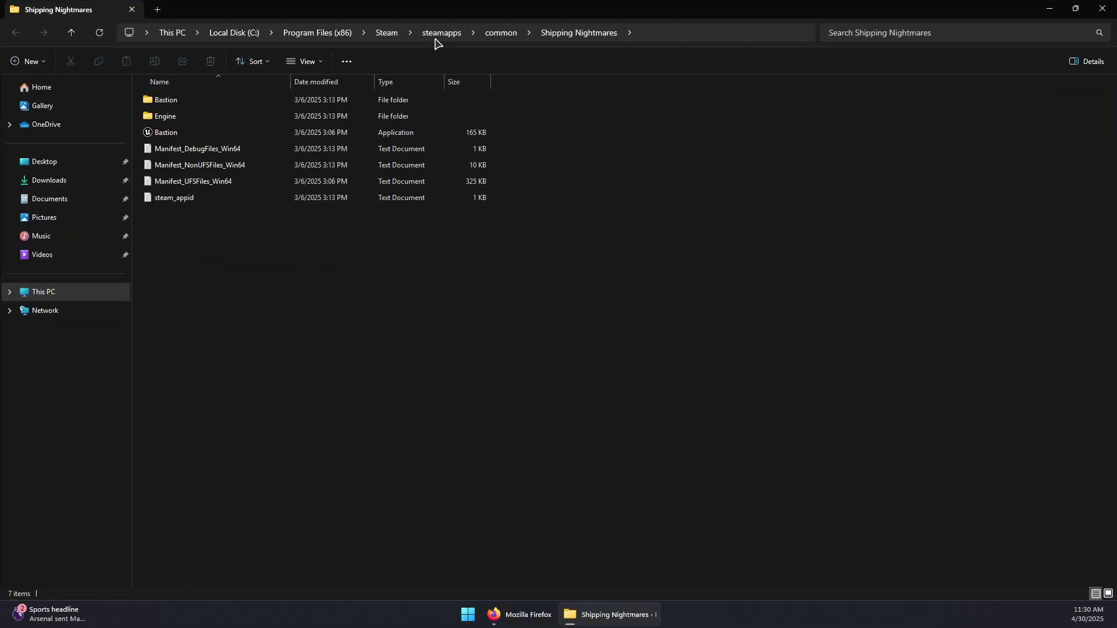
Open the R.E.P.O game folder inside Steam's steamapps\common directory
{"action": "left_click", "coordinate": [437, 35]}
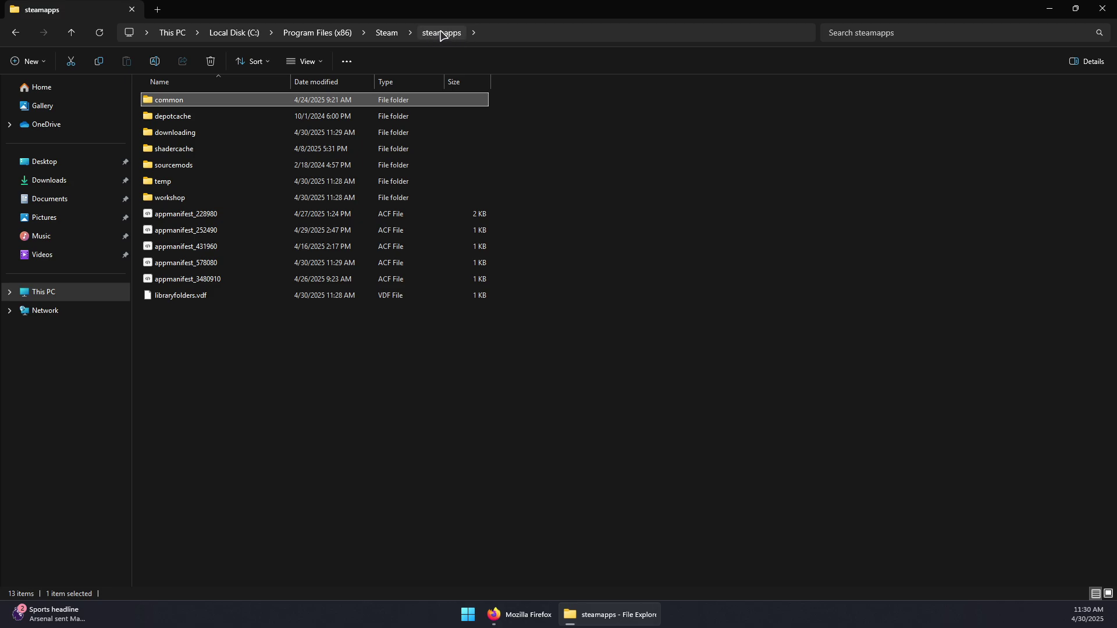
{"action": "double_click", "coordinate": [169, 101]}
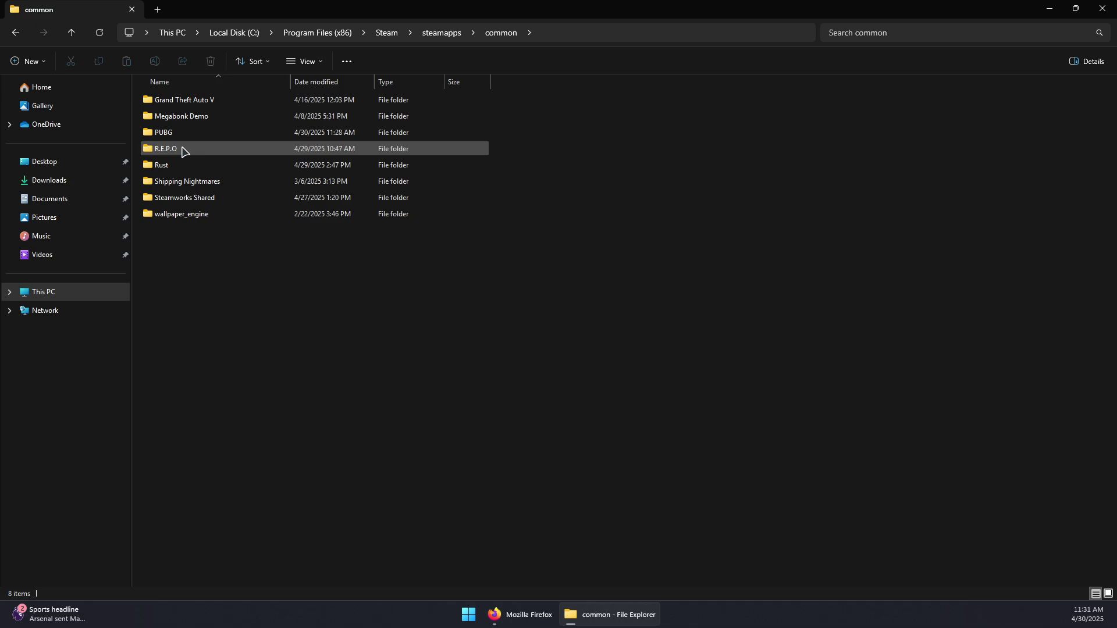
{"action": "double_click", "coordinate": [165, 149]}
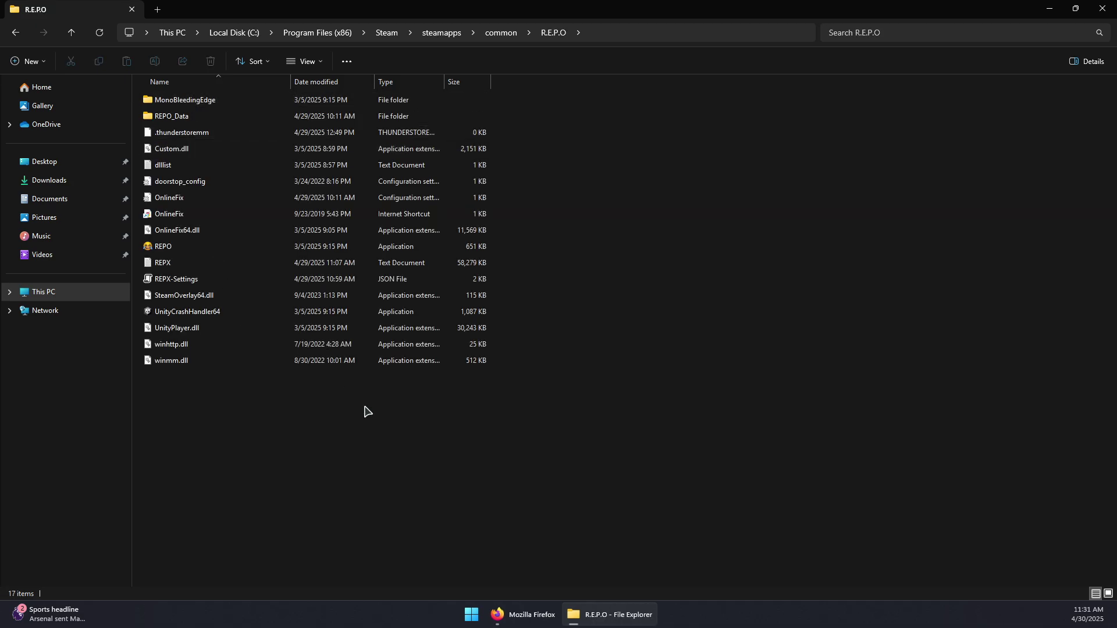
{"action": "left_click_drag", "start_coordinate": [399, 428], "coordinate": [180, 116]}
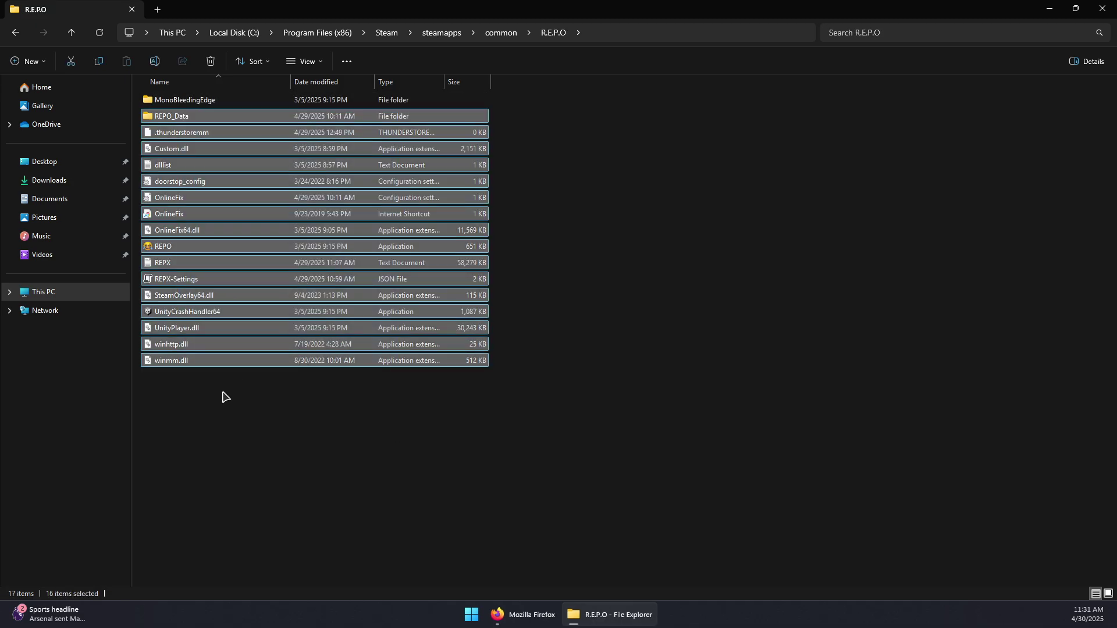
{"action": "left_click", "coordinate": [223, 397]}
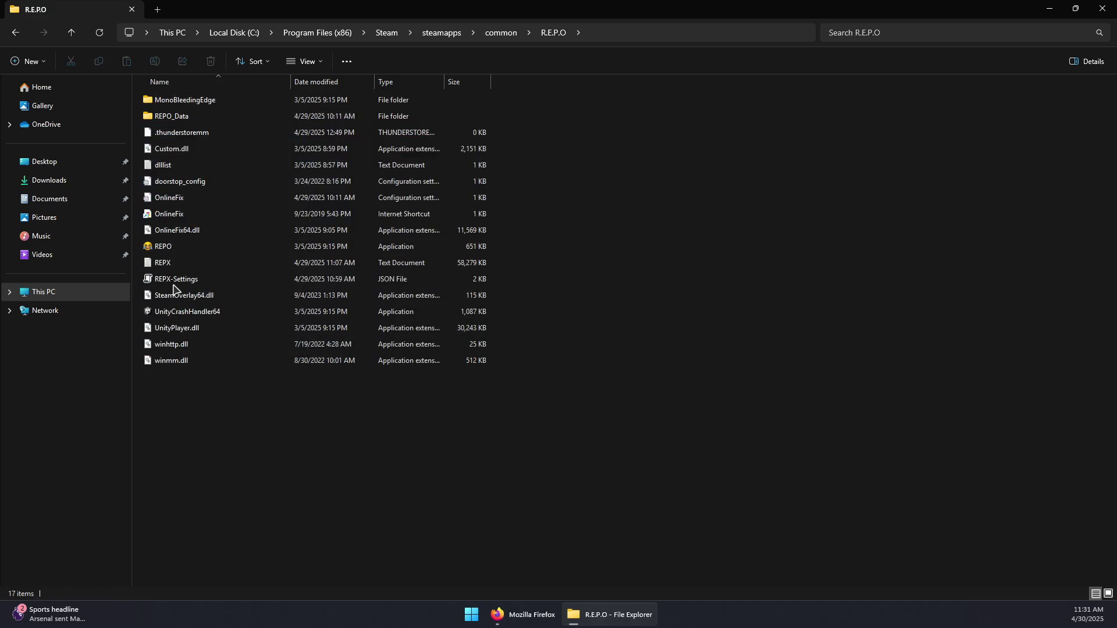
Switch to Firefox and search the web for "repo game online fix"
{"action": "left_click", "coordinate": [521, 621]}
{"action": "left_click", "coordinate": [183, 38]}
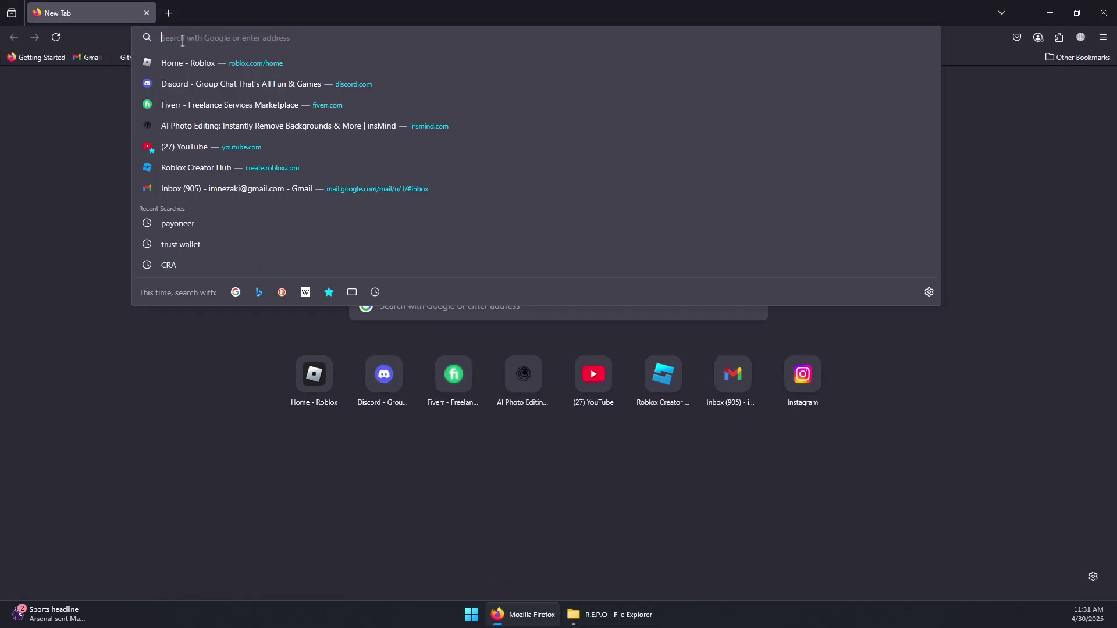
{"action": "type", "text": "repo gam"}
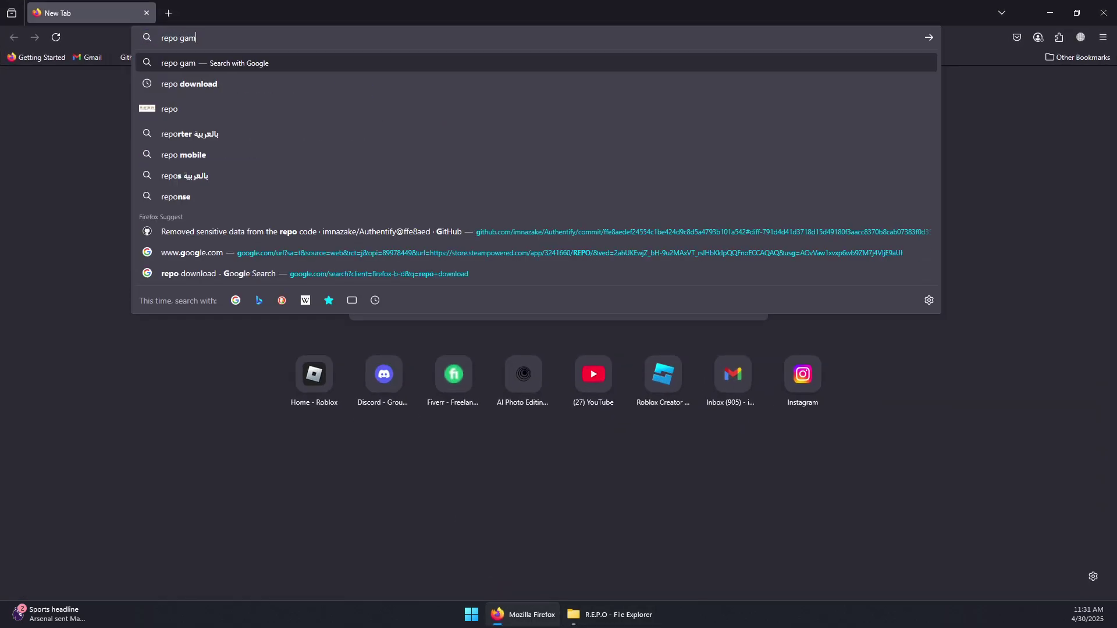
{"action": "type", "text": "e online fi"}
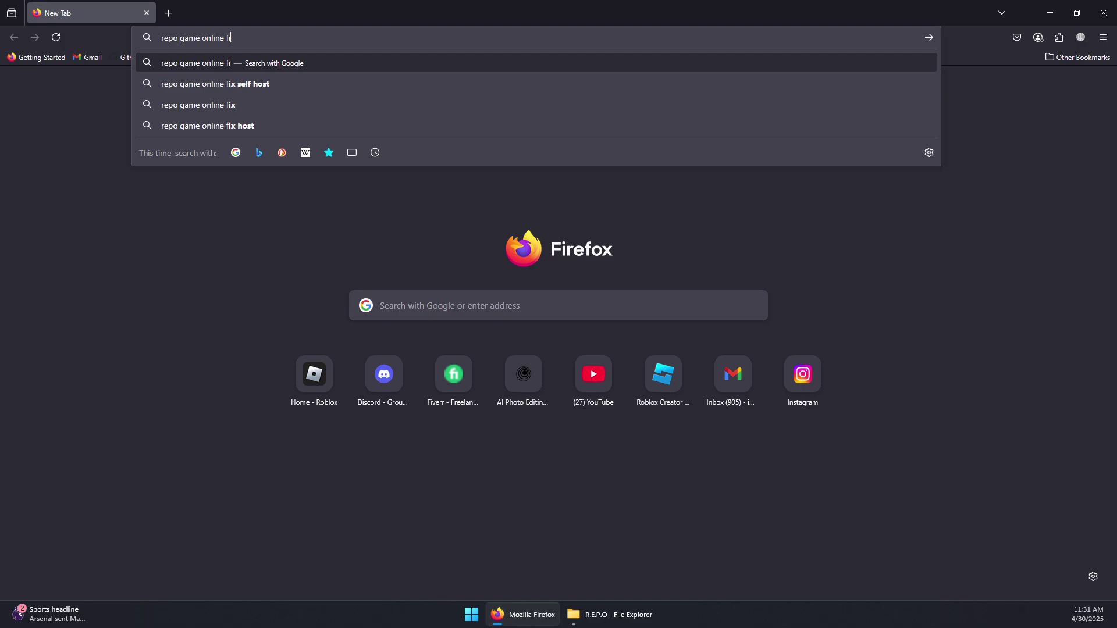
{"action": "type", "text": "x"}
{"action": "key", "text": "Return"}
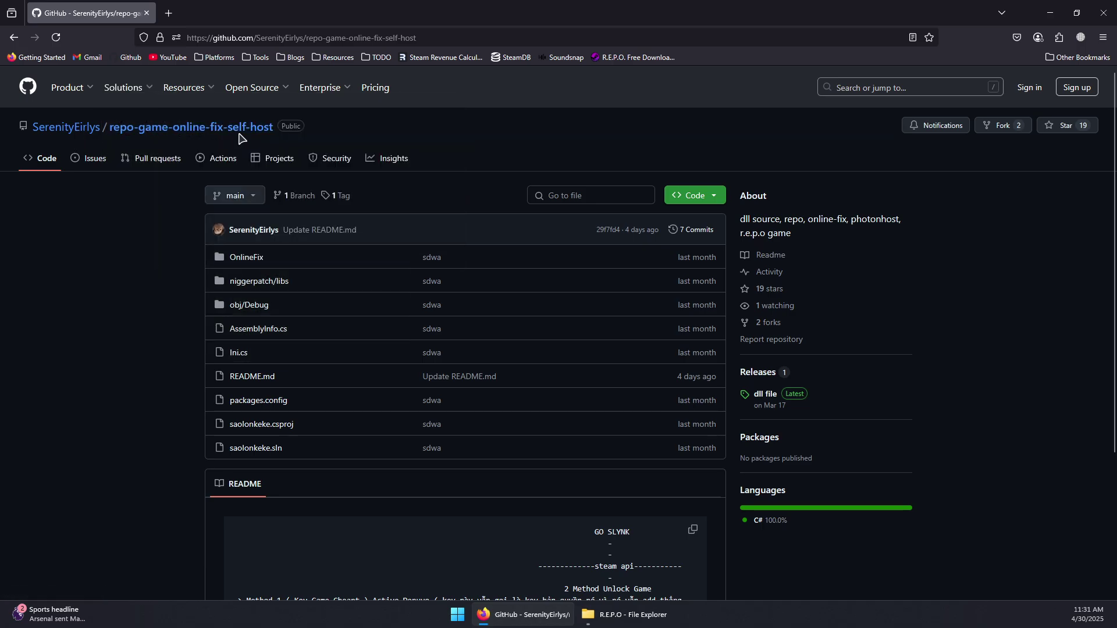
Open the latest "dll file" release of the repo-game-online-fix-self-host repository and download patch.dll
{"action": "scroll", "coordinate": [623, 220], "scroll_direction": "down", "scroll_amount": 4}
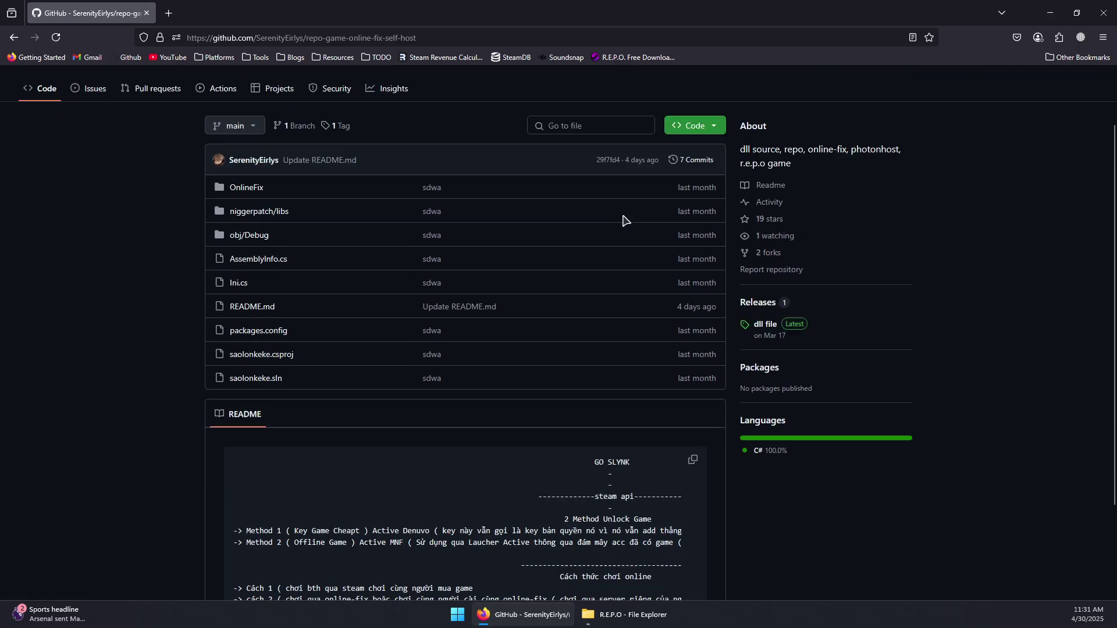
{"action": "scroll", "coordinate": [847, 283], "scroll_direction": "up", "scroll_amount": 4}
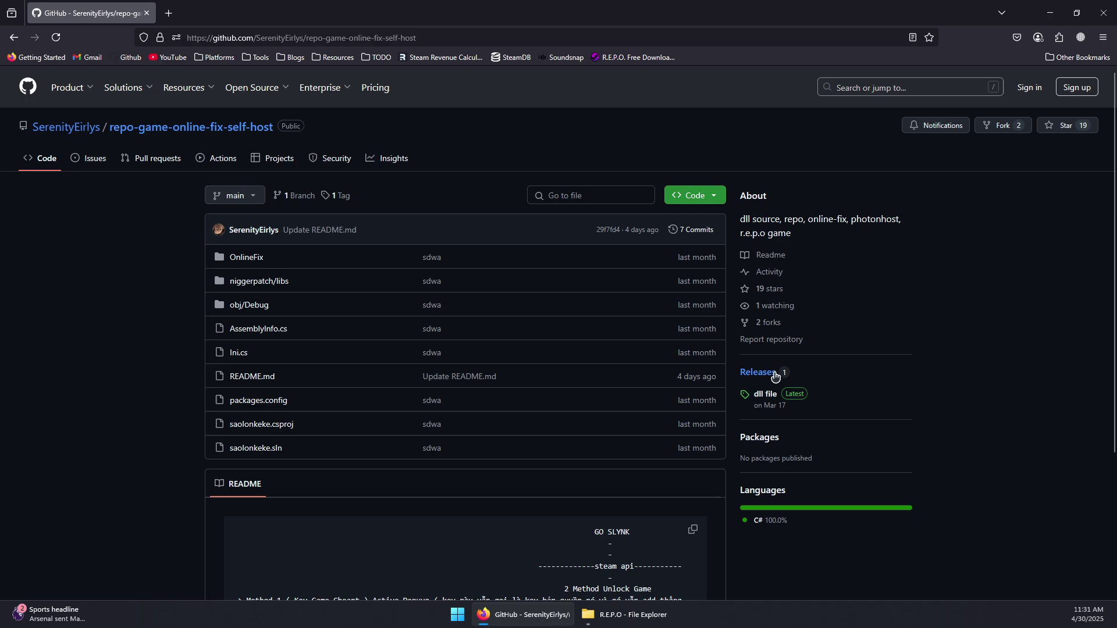
{"action": "left_click", "coordinate": [768, 397]}
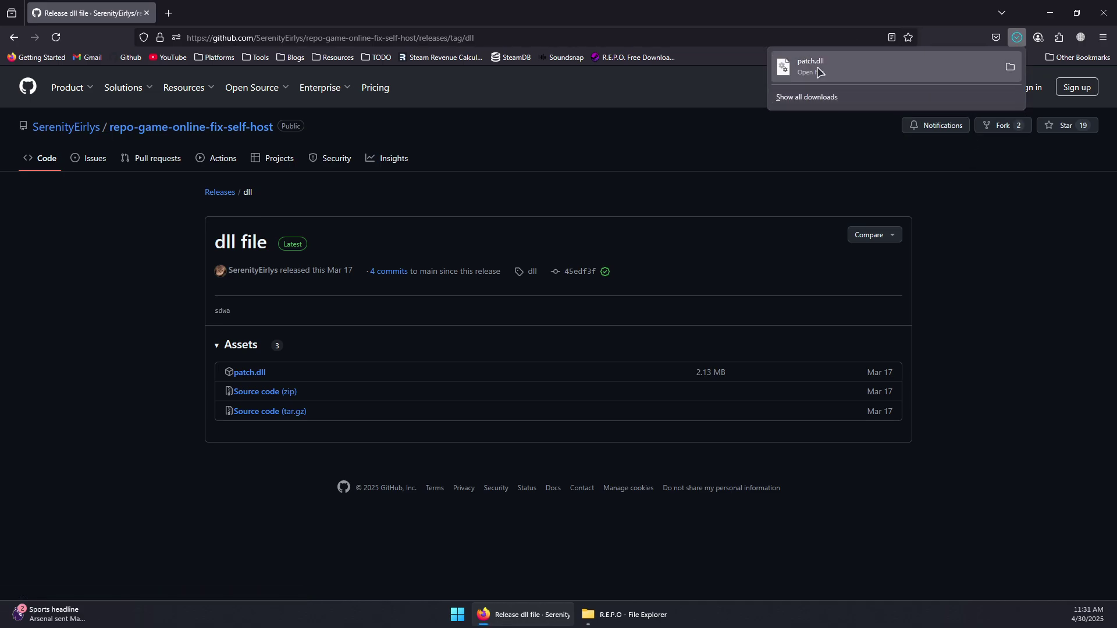
Place the downloaded patch.dll in the R.E.P.O game folder
{"action": "double_click", "coordinate": [760, 8]}
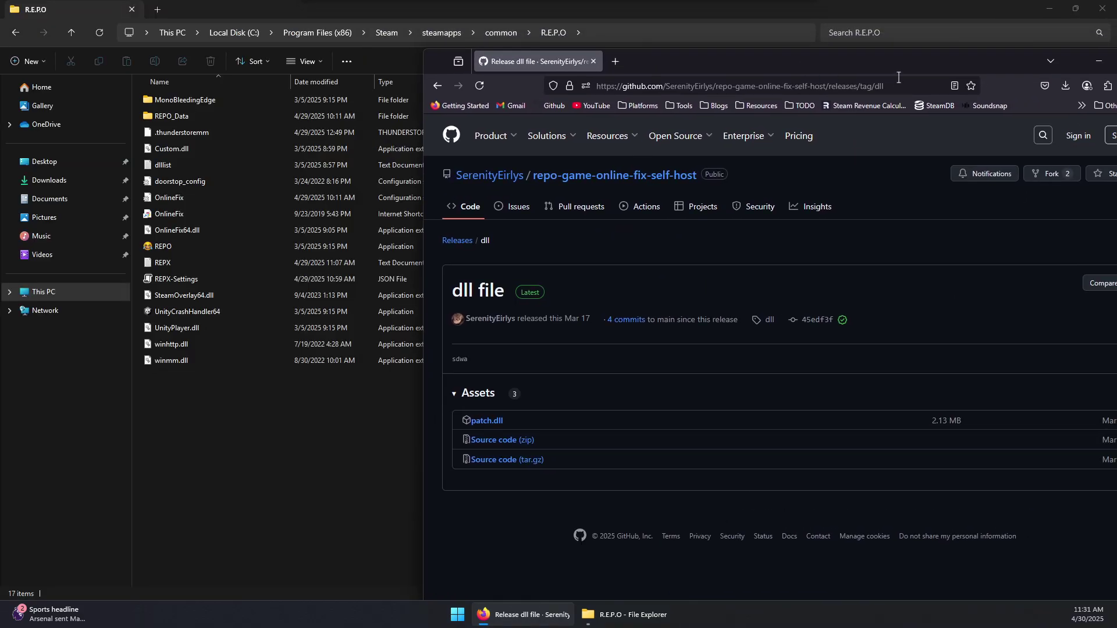
{"action": "left_click", "coordinate": [1065, 85]}
{"action": "left_click_drag", "start_coordinate": [899, 123], "coordinate": [222, 394]}
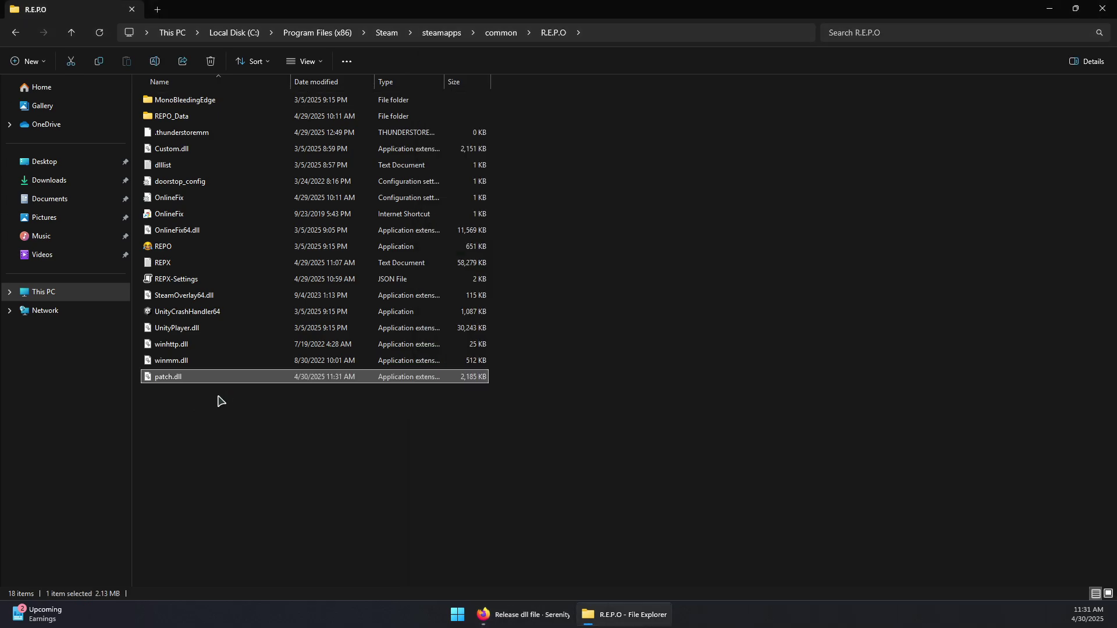
Open the dlllist text file from the R.E.P.O folder and change its last line to patch.net
{"action": "left_click", "coordinate": [161, 167]}
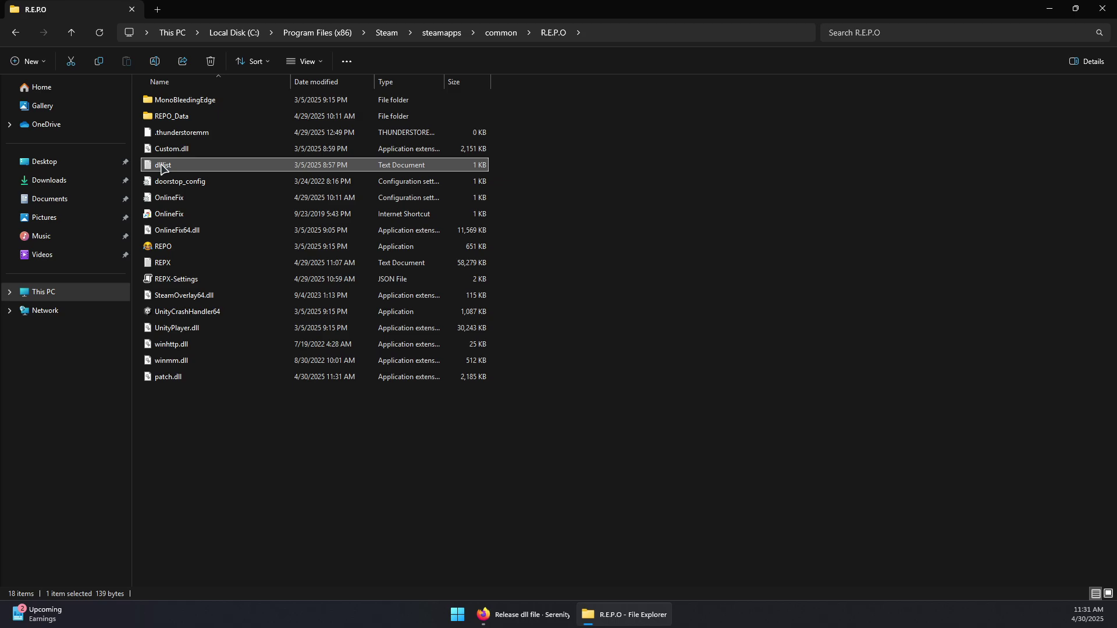
{"action": "double_click", "coordinate": [161, 167]}
{"action": "left_click", "coordinate": [244, 115]}
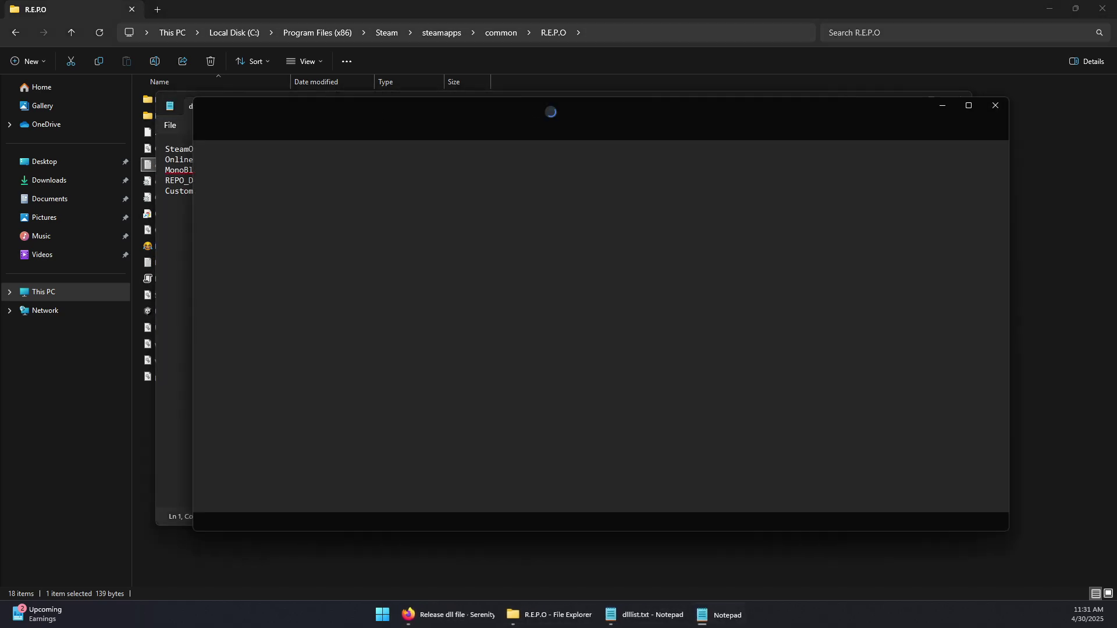
{"action": "left_click", "coordinate": [996, 105]}
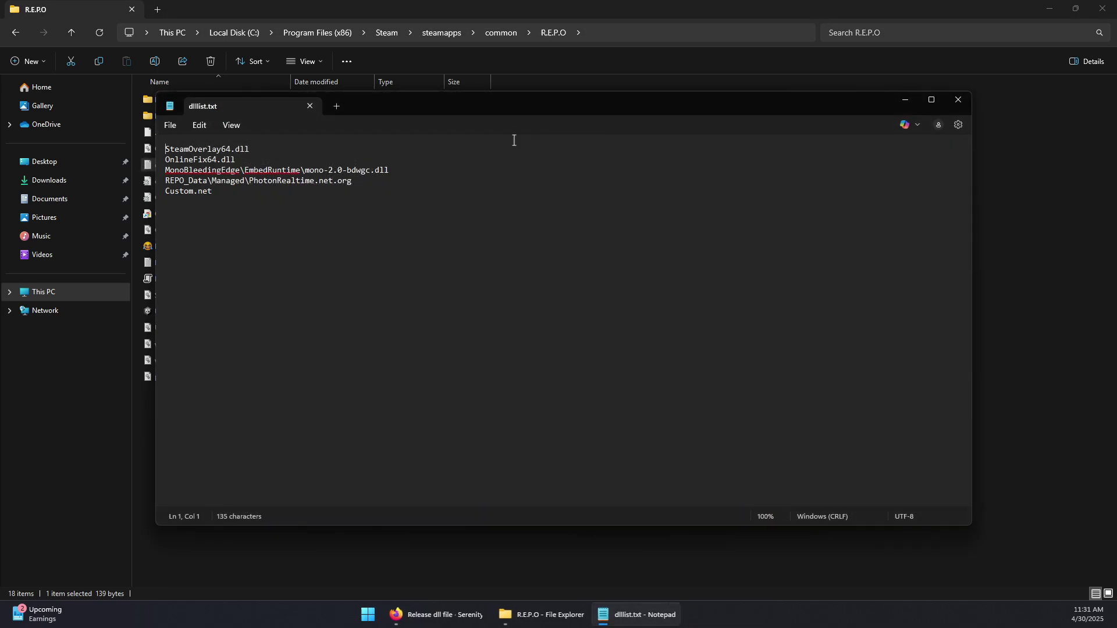
{"action": "left_click_drag", "start_coordinate": [432, 110], "coordinate": [578, 116]}
{"action": "key", "text": "shift+Home"}
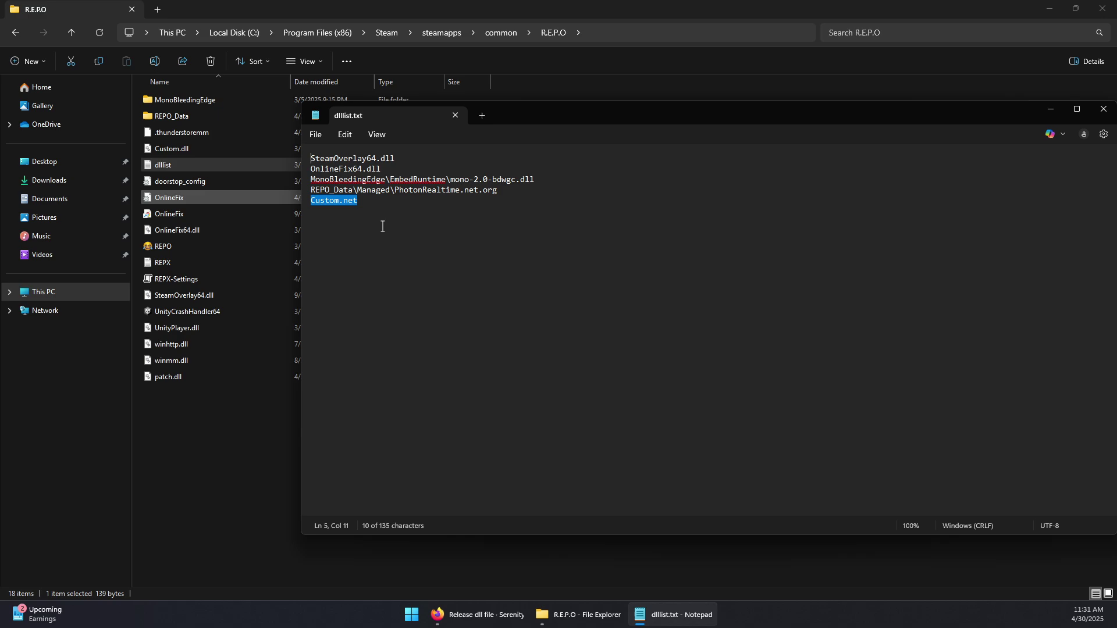
{"action": "key", "text": "End"}
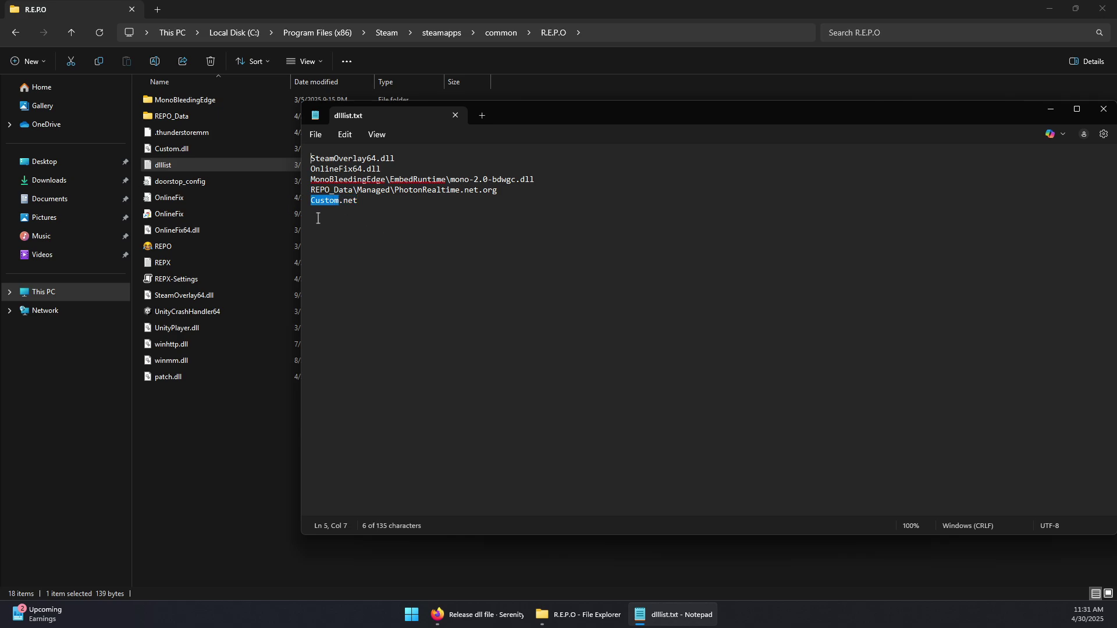
{"action": "type", "text": "patch"}
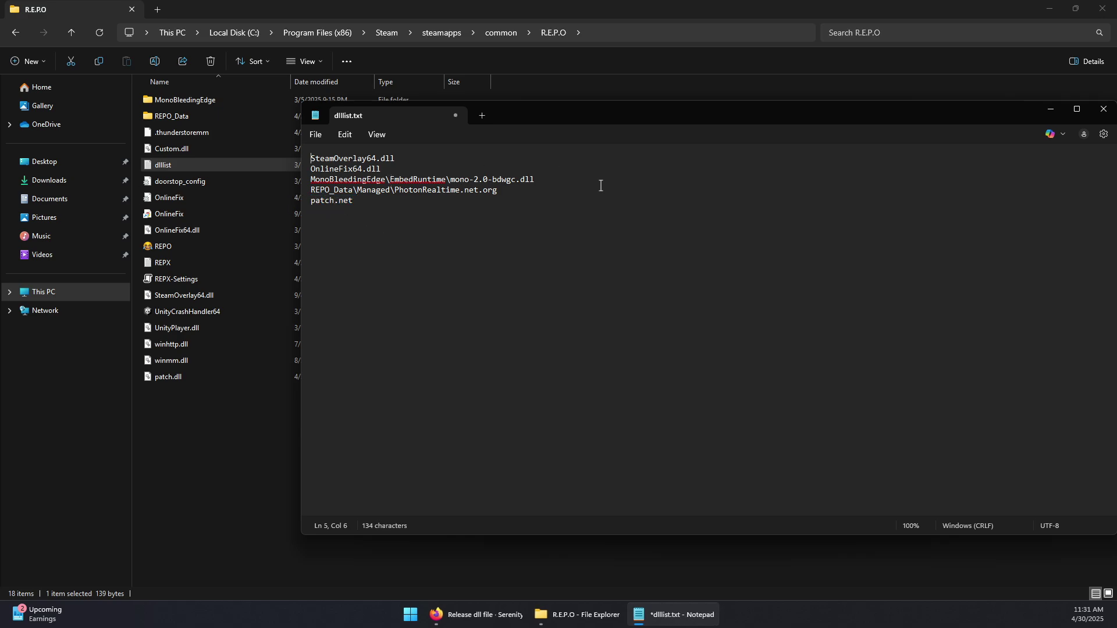
Save the edited dlllist.txt and close it
{"action": "left_click_drag", "start_coordinate": [567, 118], "coordinate": [419, 115]}
{"action": "left_click", "coordinate": [167, 131]}
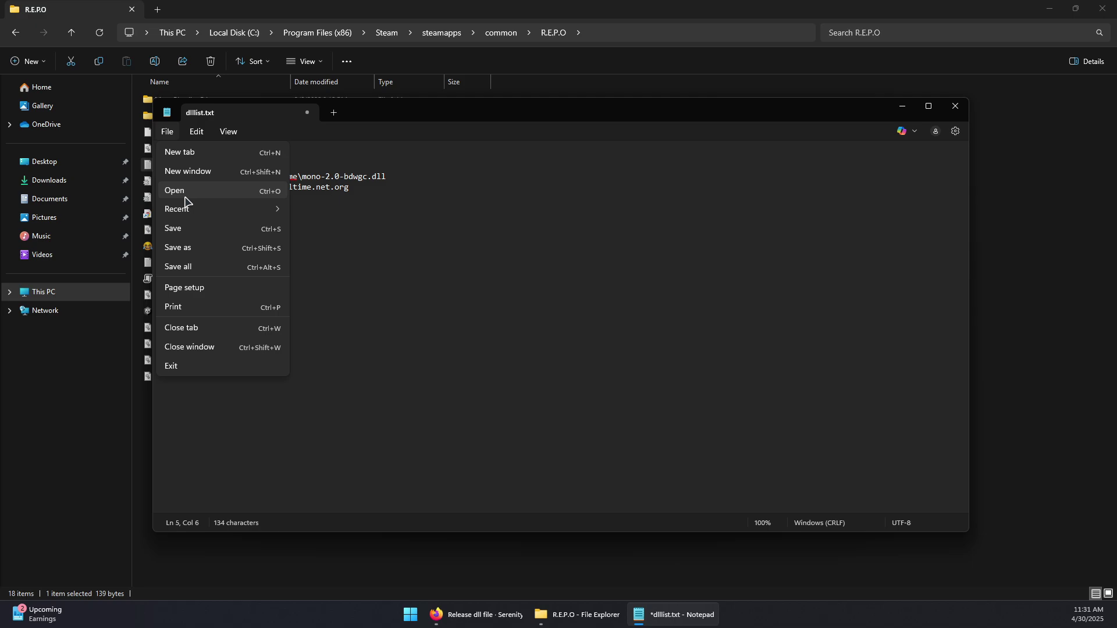
{"action": "left_click", "coordinate": [175, 231]}
{"action": "left_click", "coordinate": [307, 112]}
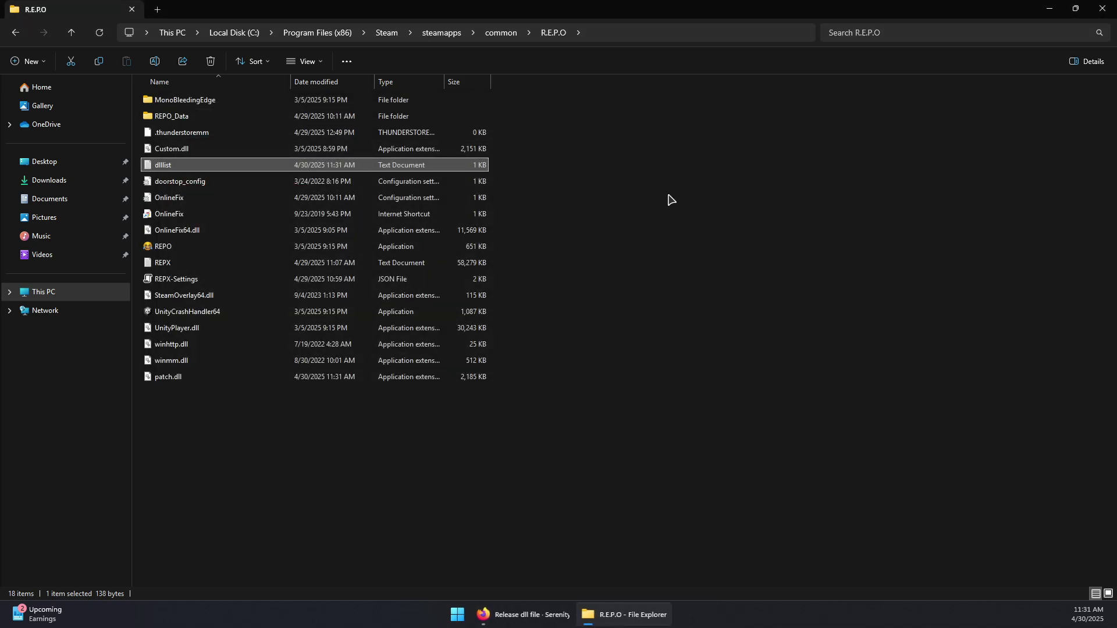
Open the OnlineFix configuration settings file and add a PhotonAppId= line below FakeAppId in the Main section
{"action": "left_click", "coordinate": [184, 150]}
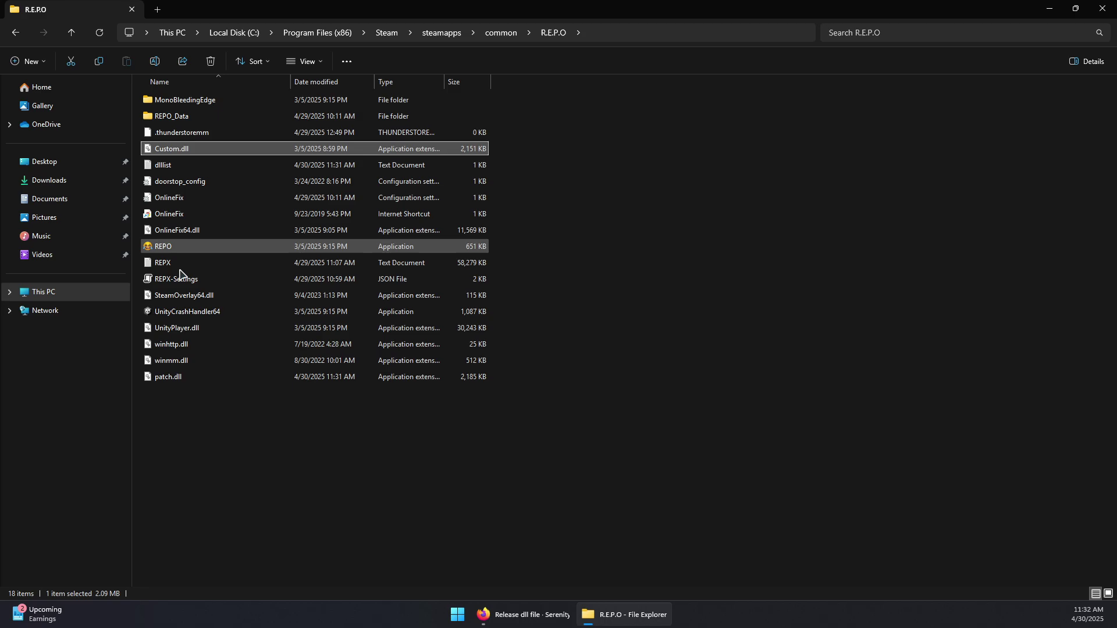
{"action": "left_click", "coordinate": [200, 200]}
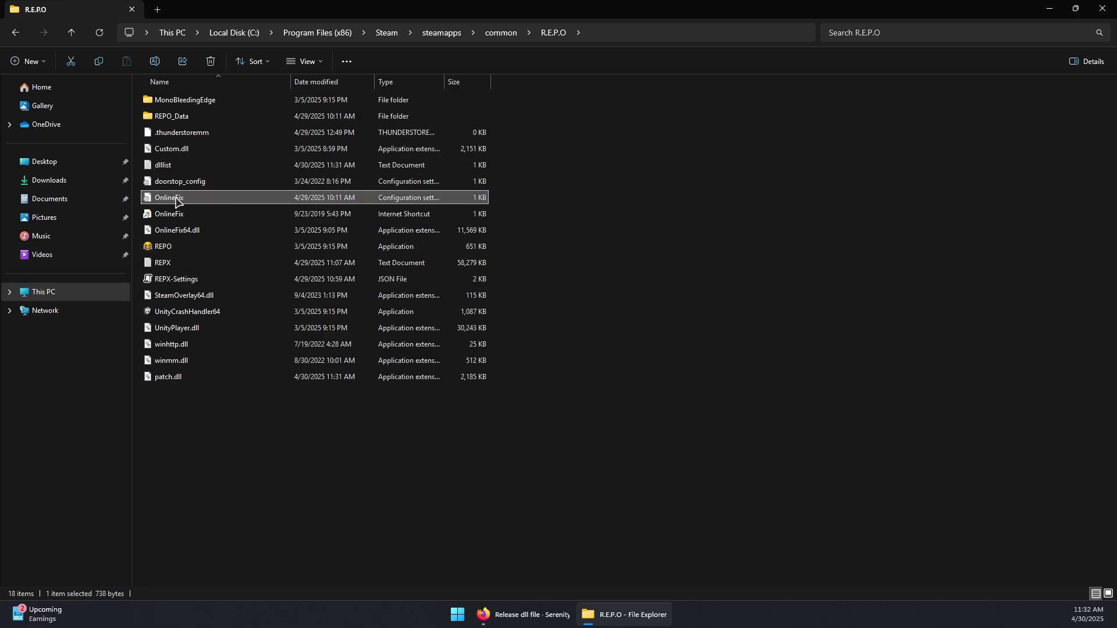
{"action": "right_click", "coordinate": [175, 200]}
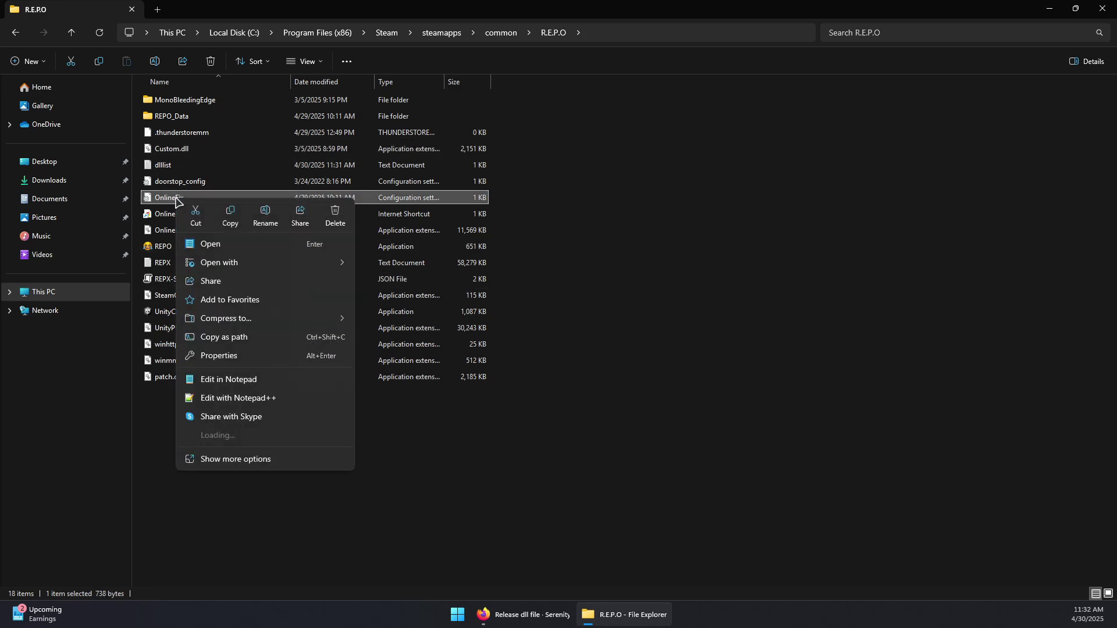
{"action": "left_click", "coordinate": [228, 245]}
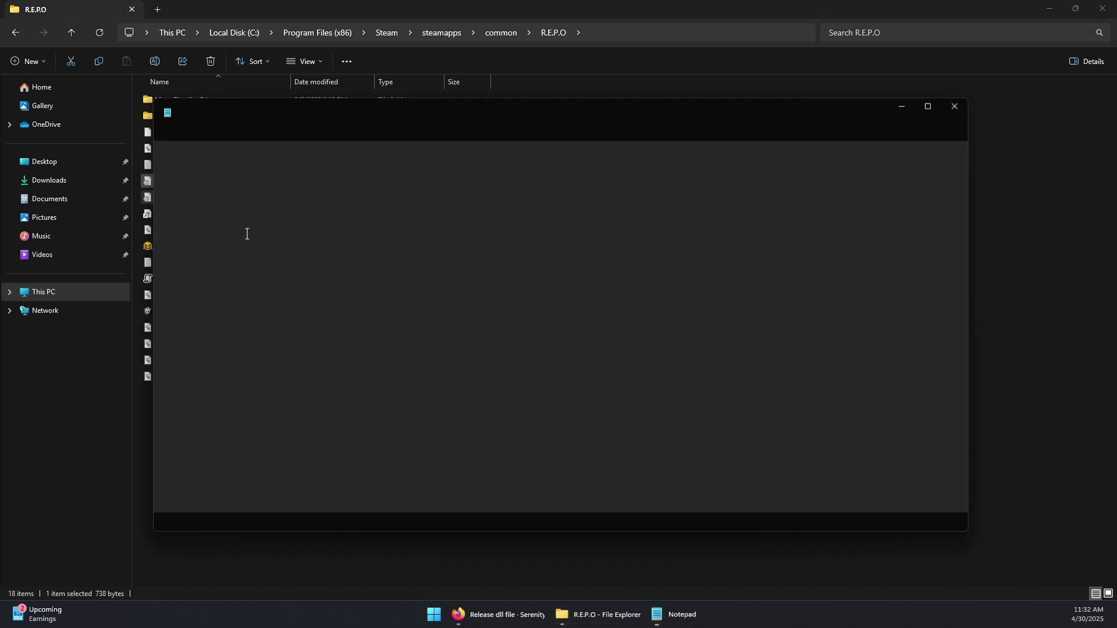
{"action": "left_click_drag", "start_coordinate": [332, 113], "coordinate": [382, 116]}
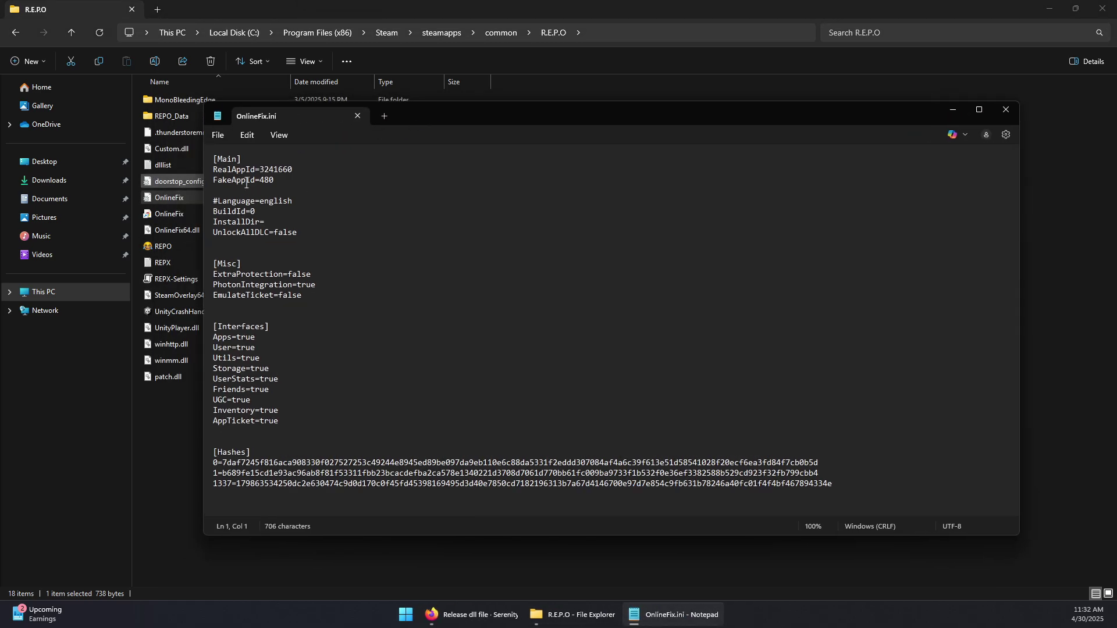
{"action": "key", "text": "Return"}
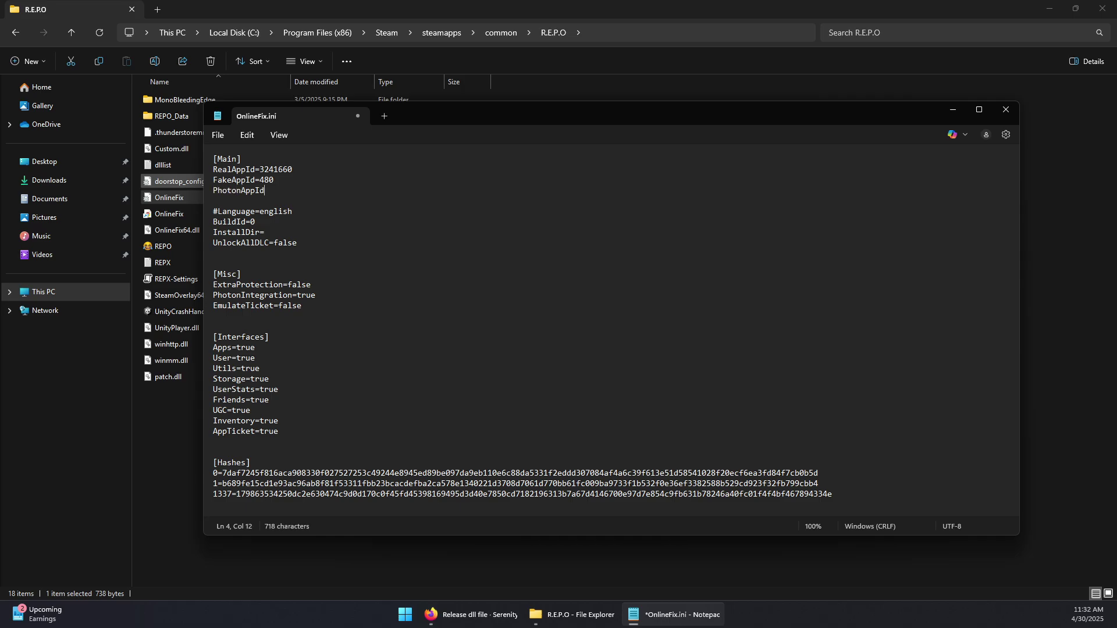
{"action": "triple_click", "coordinate": [278, 196]}
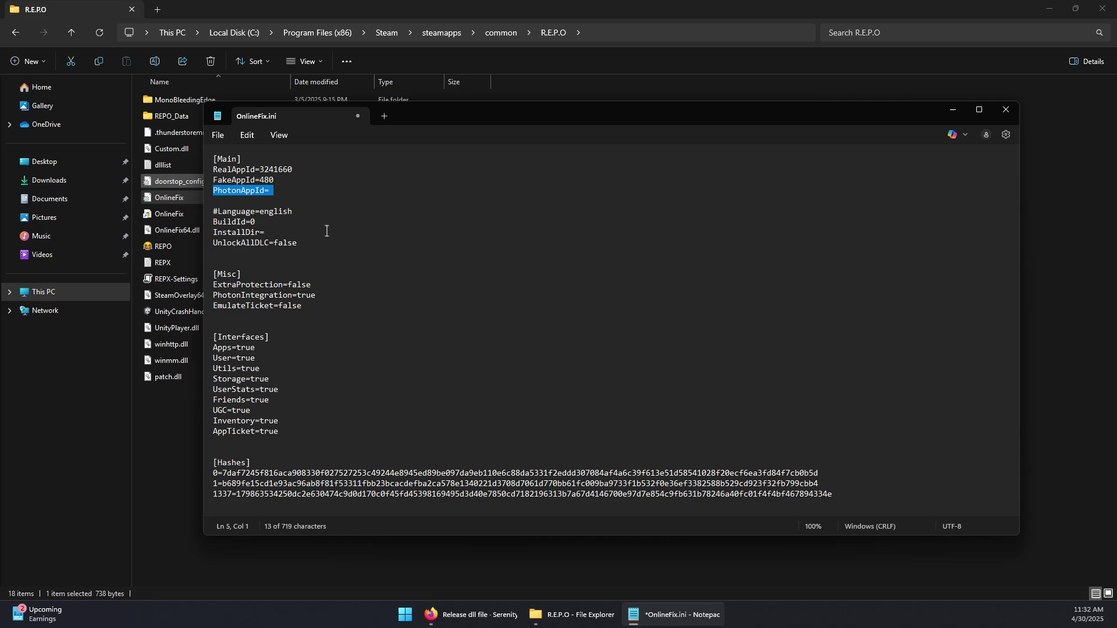
Switch to Firefox and open photon.com in a new tab
{"action": "left_click", "coordinate": [465, 615]}
{"action": "double_click", "coordinate": [689, 71]}
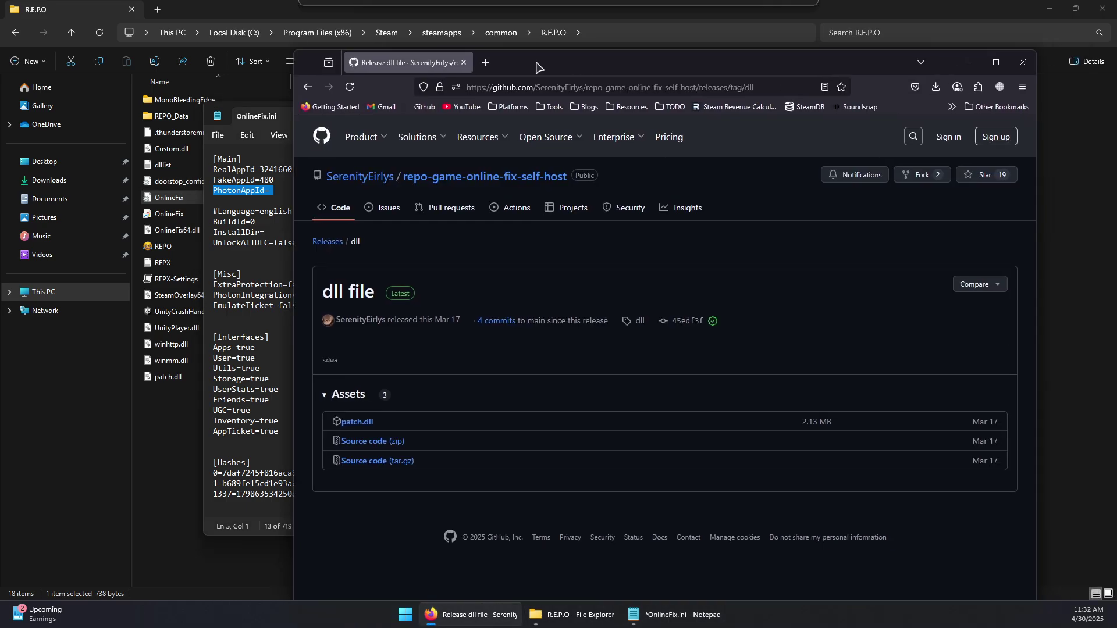
{"action": "left_click", "coordinate": [169, 14]}
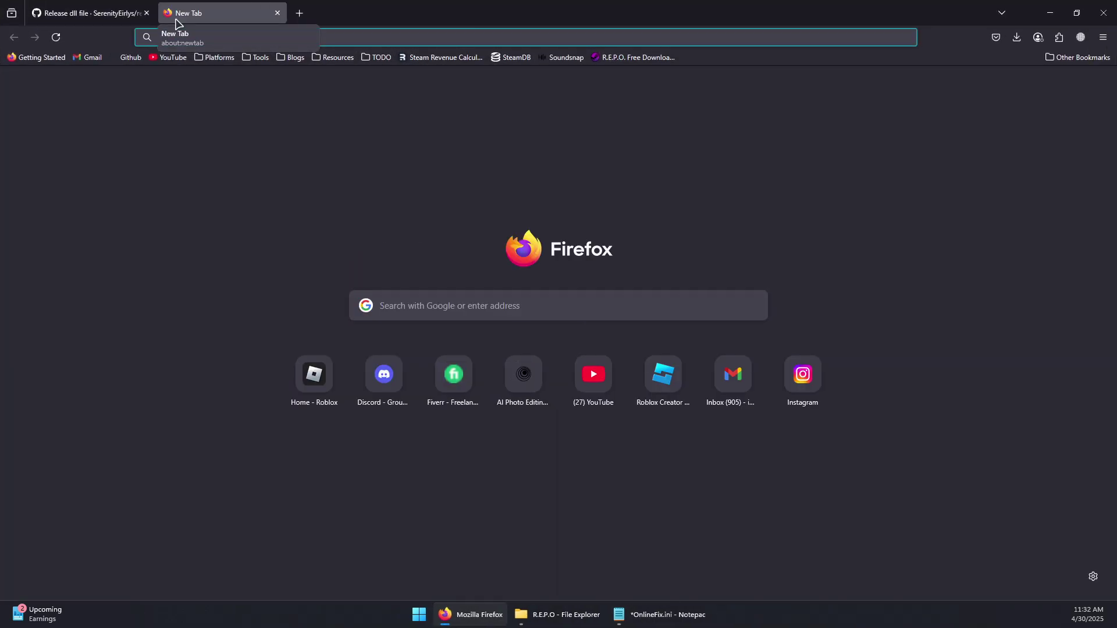
{"action": "type", "text": "photon.com"}
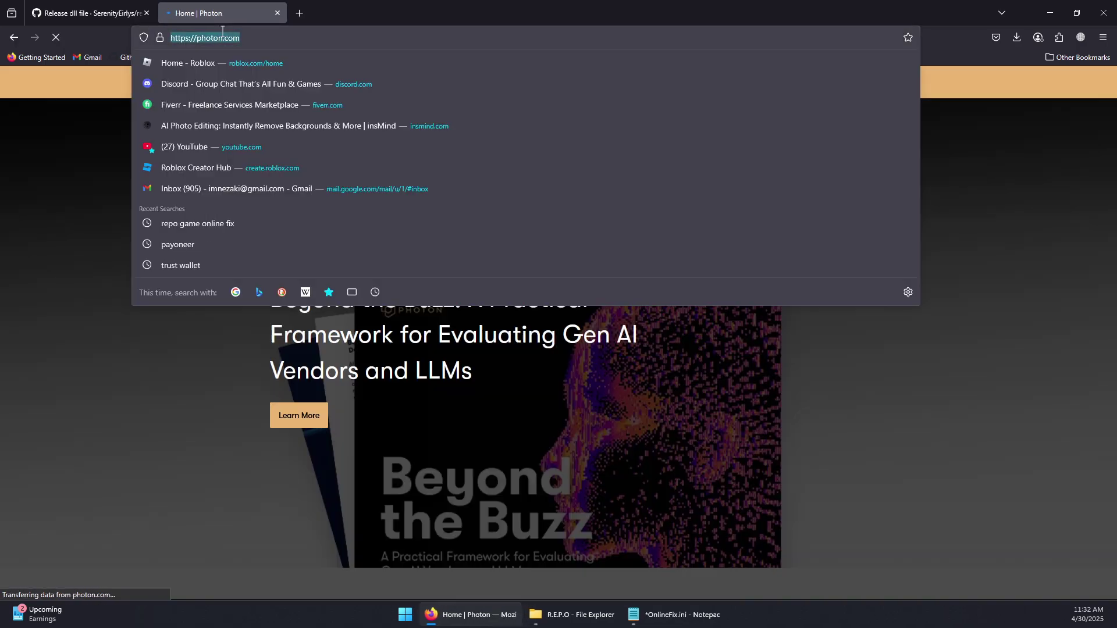
Search the web for photon and open the Photon Engine website, accepting all cookies
{"action": "type", "text": "photon"}
{"action": "key", "text": "Return"}
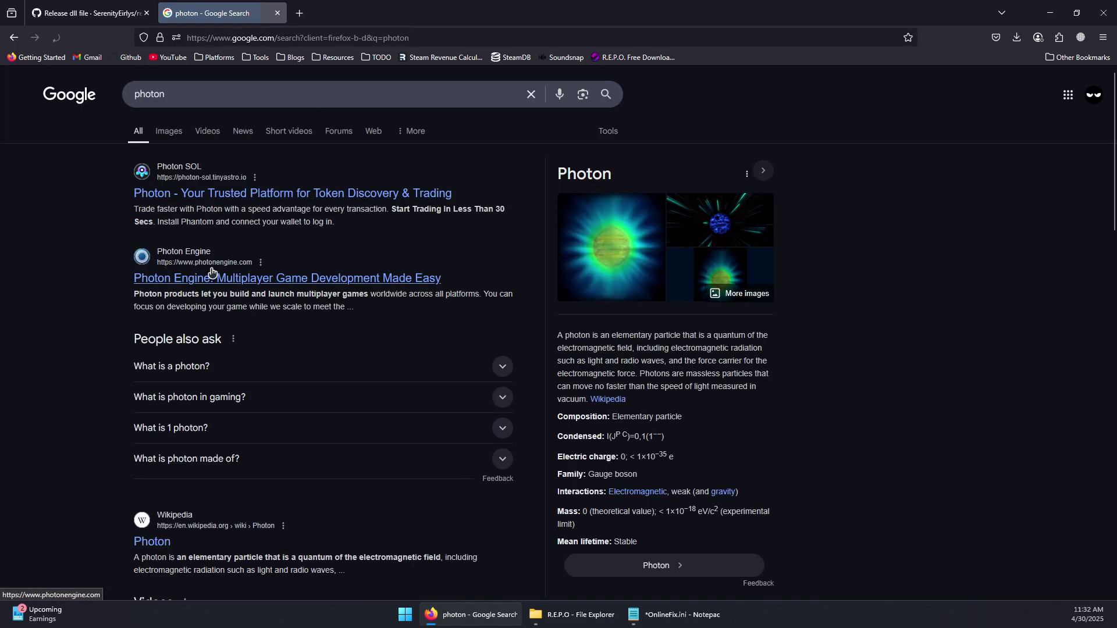
{"action": "left_click", "coordinate": [195, 276]}
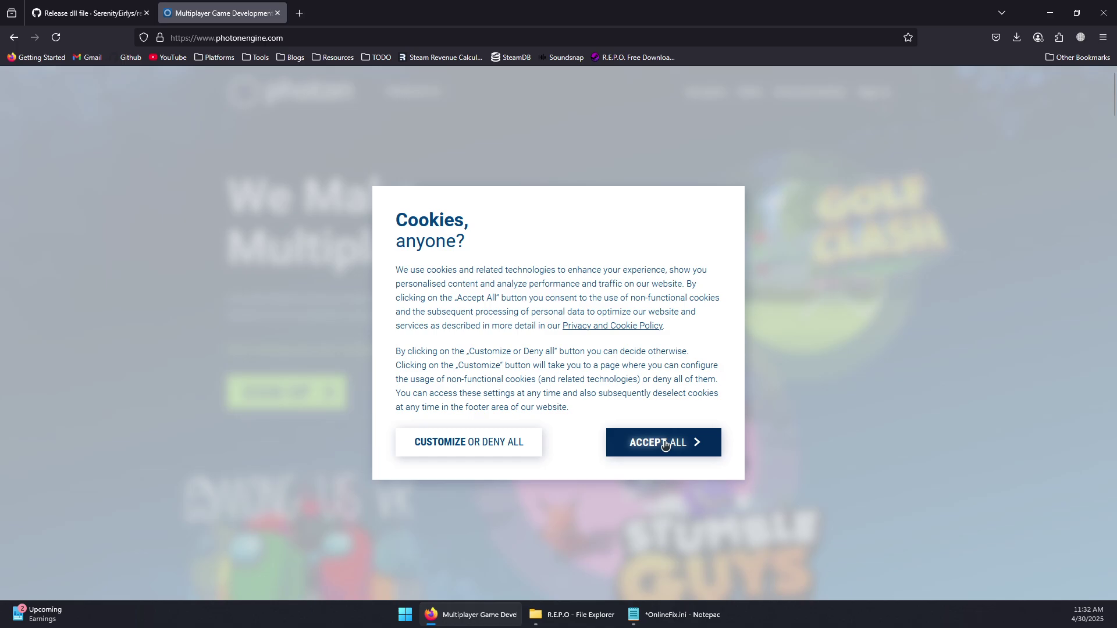
{"action": "left_click", "coordinate": [661, 442]}
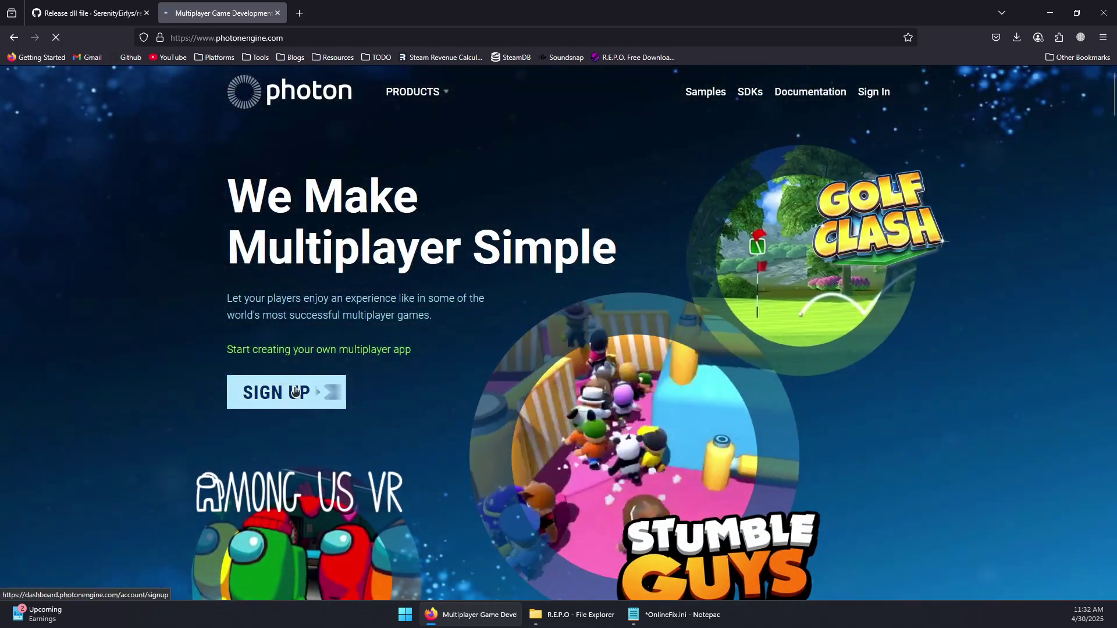
Open the Photon sign-up page and, from the account dashboard, start creating a new app
{"action": "left_click", "coordinate": [340, 394]}
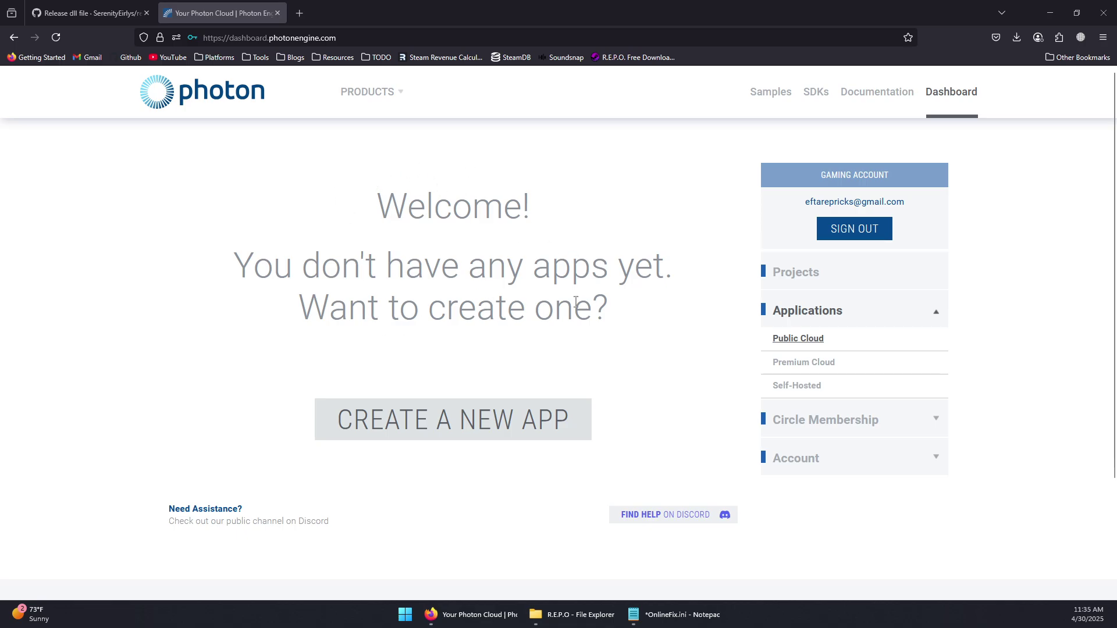
{"action": "scroll", "coordinate": [564, 308], "scroll_direction": "down", "scroll_amount": 1}
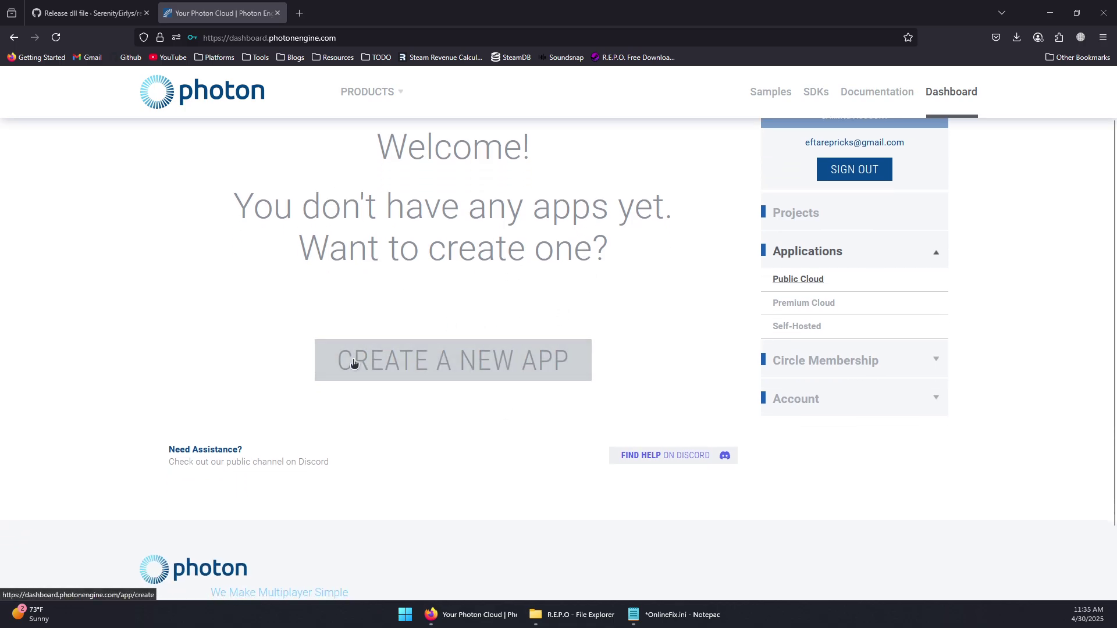
{"action": "scroll", "coordinate": [353, 363], "scroll_direction": "up", "scroll_amount": 1}
{"action": "left_click", "coordinate": [411, 428]}
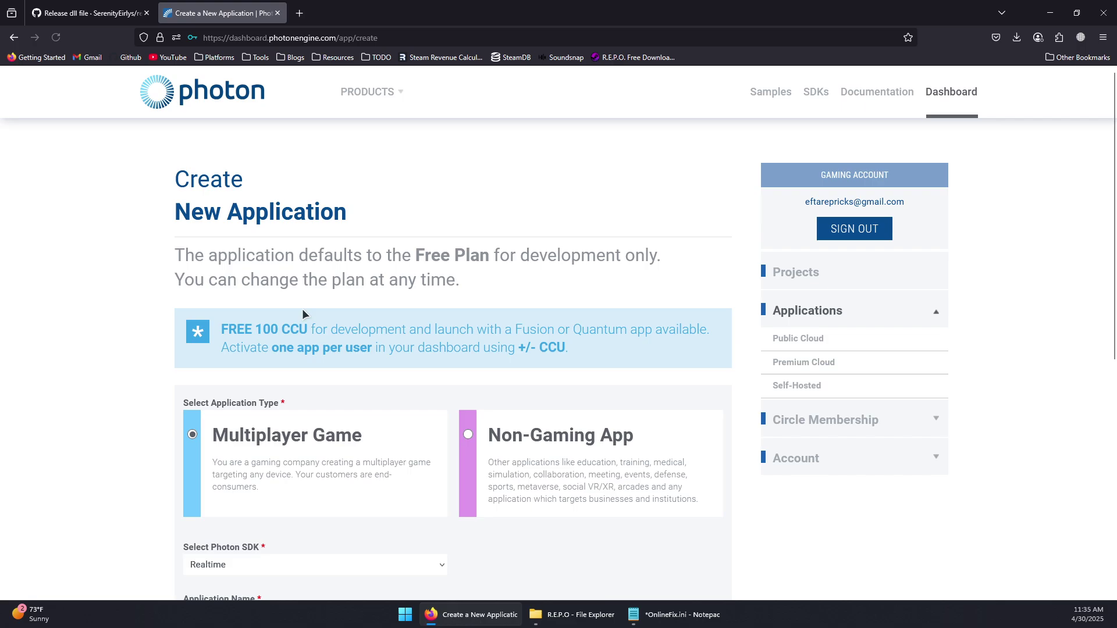
Keep Realtime as the Photon SDK for the multiplayer game and name the application REPO
{"action": "scroll", "coordinate": [302, 309], "scroll_direction": "down", "scroll_amount": 4}
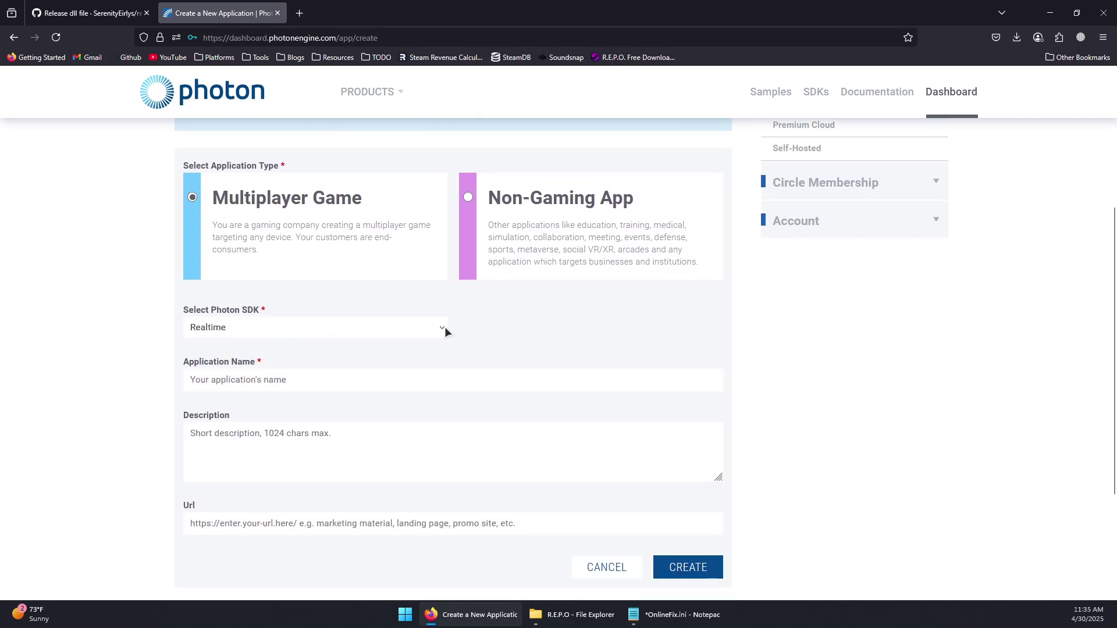
{"action": "left_click", "coordinate": [219, 333]}
{"action": "left_click", "coordinate": [219, 333]}
{"action": "scroll", "coordinate": [265, 324], "scroll_direction": "down", "scroll_amount": 1}
{"action": "left_click", "coordinate": [264, 324]}
{"action": "type", "text": "REPO"}
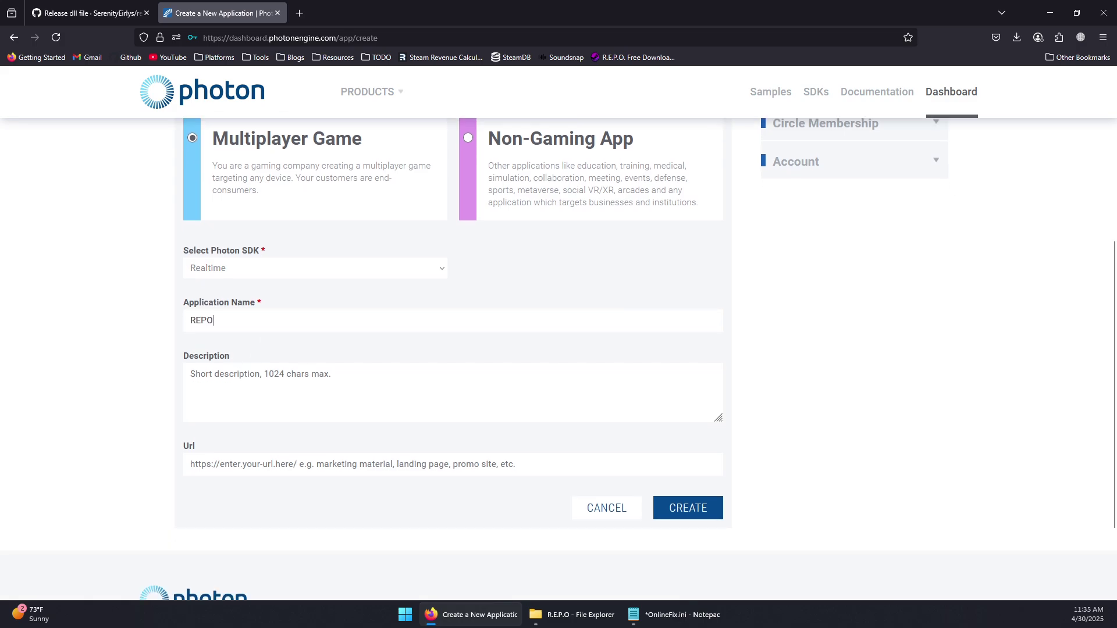
Copy the application name REPO into the description and create the application
{"action": "left_click", "coordinate": [253, 388]}
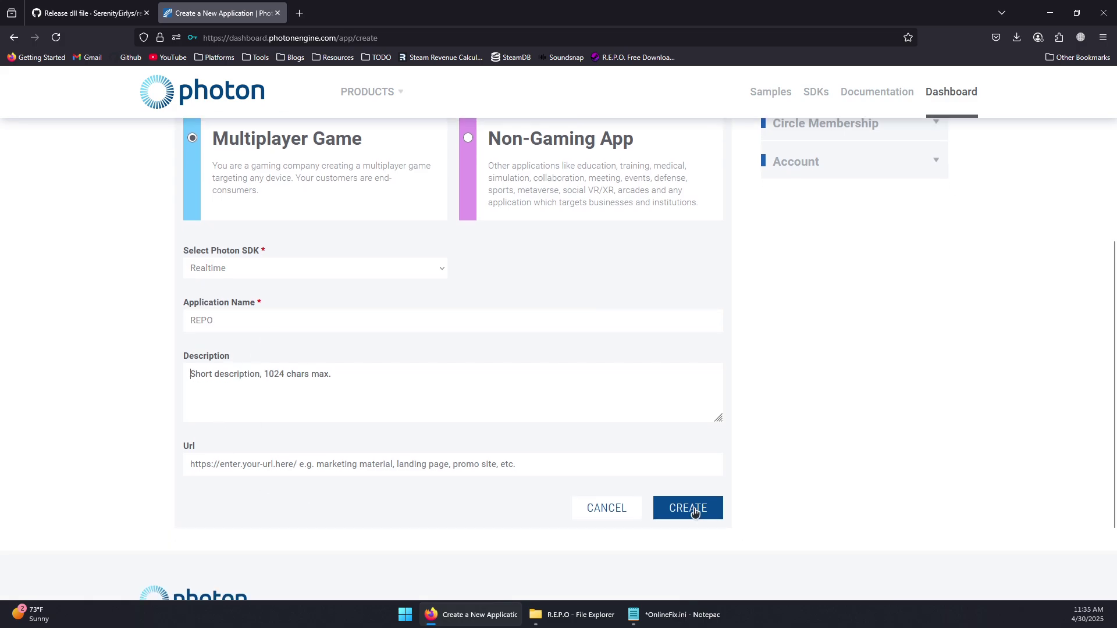
{"action": "double_click", "coordinate": [217, 319]}
{"action": "key", "text": "ctrl+c"}
{"action": "left_click", "coordinate": [242, 386]}
{"action": "key", "text": "ctrl+v"}
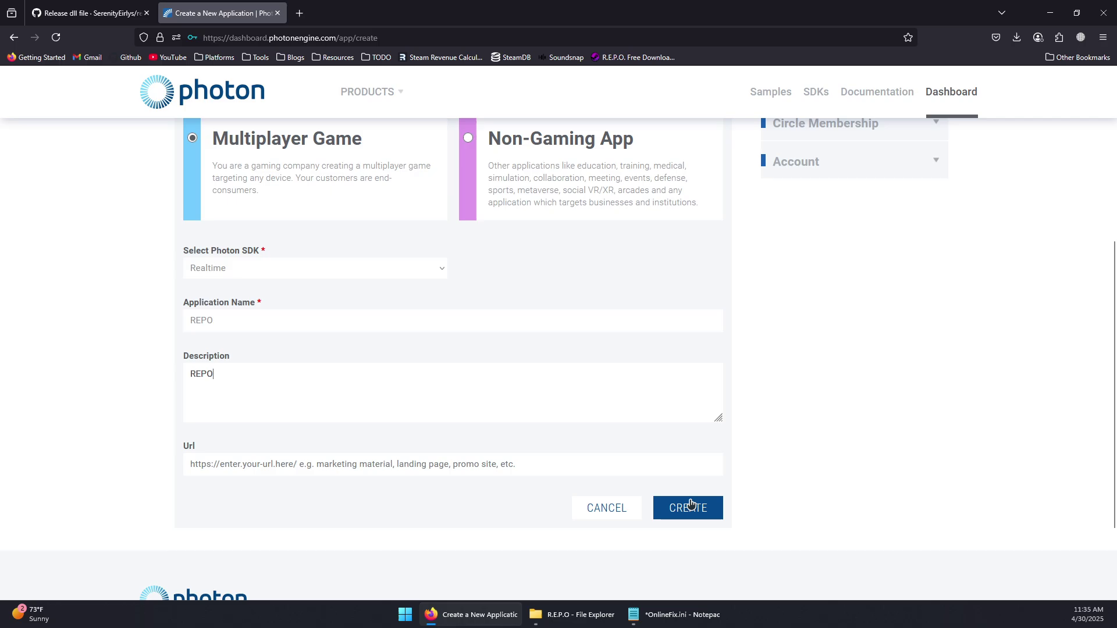
{"action": "left_click", "coordinate": [686, 507]}
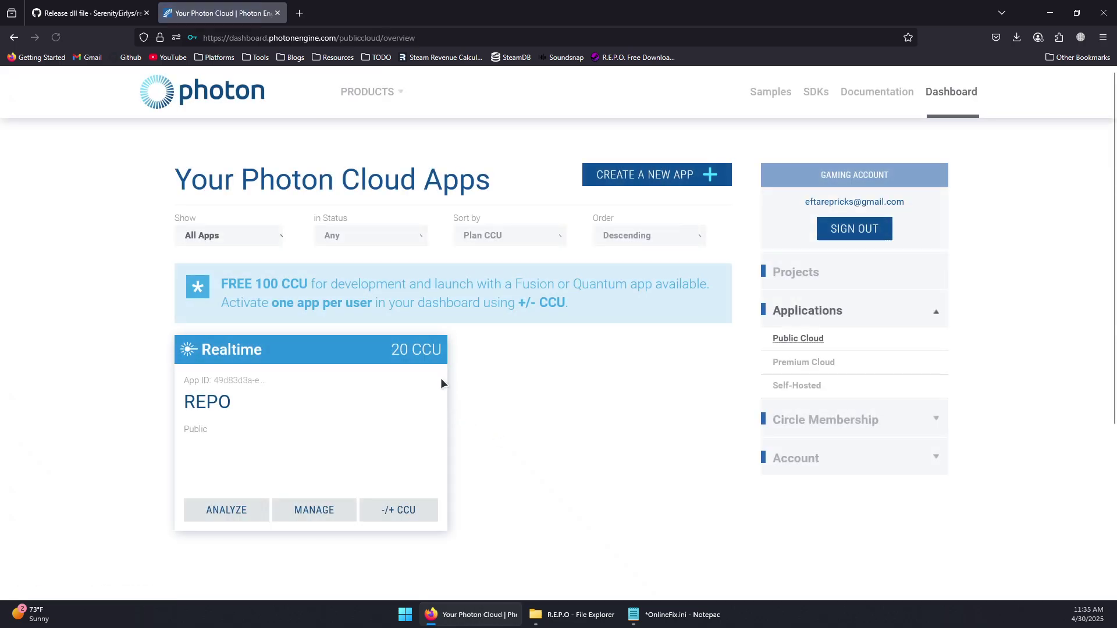
Reveal the full App ID of the REPO Realtime app and copy it
{"action": "scroll", "coordinate": [404, 357], "scroll_direction": "down", "scroll_amount": 2}
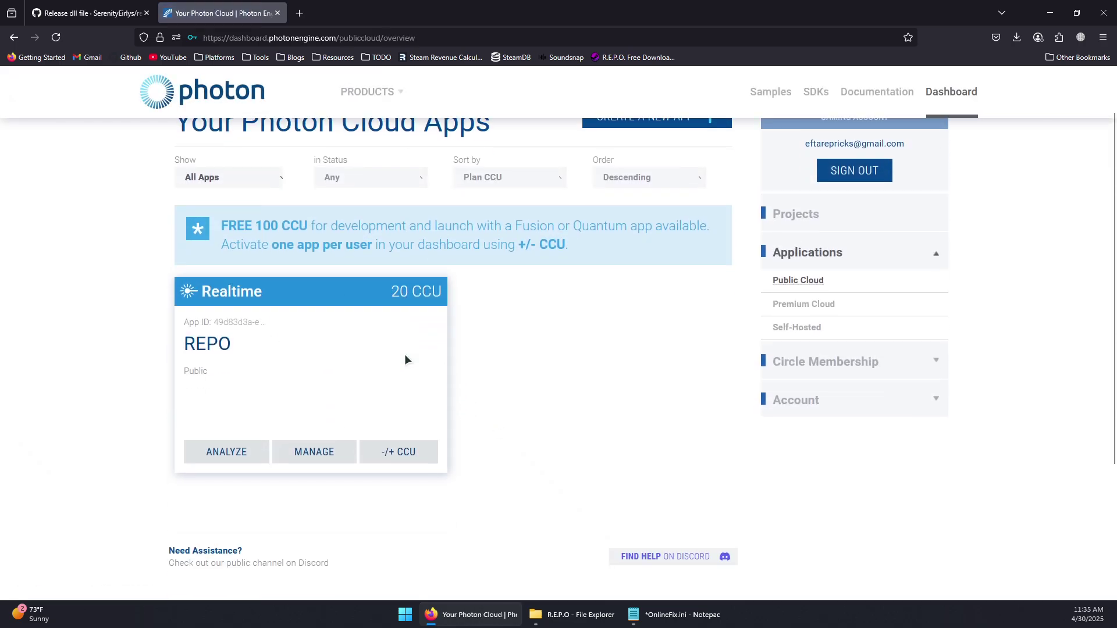
{"action": "double_click", "coordinate": [393, 289]}
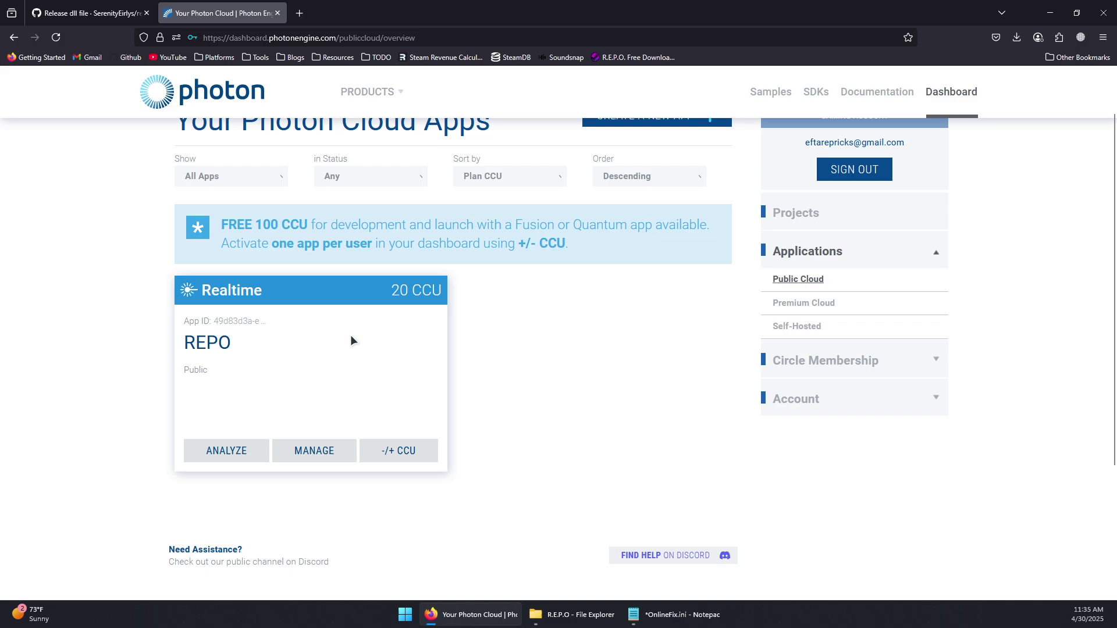
{"action": "scroll", "coordinate": [257, 324], "scroll_direction": "down", "scroll_amount": 2}
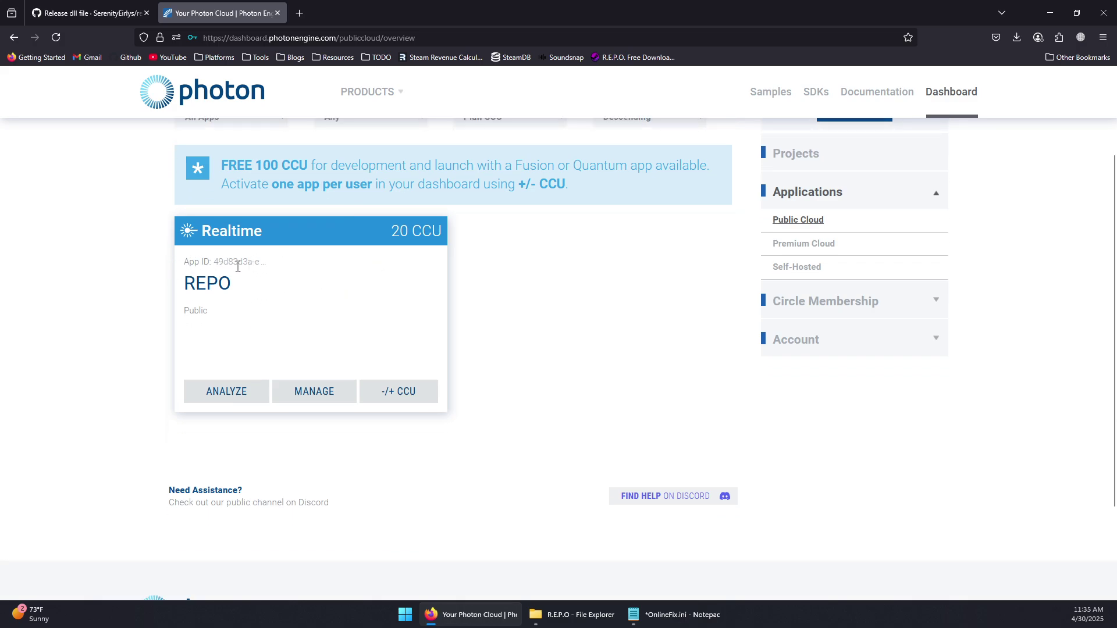
{"action": "left_click", "coordinate": [218, 262]}
{"action": "left_click", "coordinate": [217, 261]}
{"action": "triple_click", "coordinate": [272, 261]}
{"action": "right_click", "coordinate": [293, 260]}
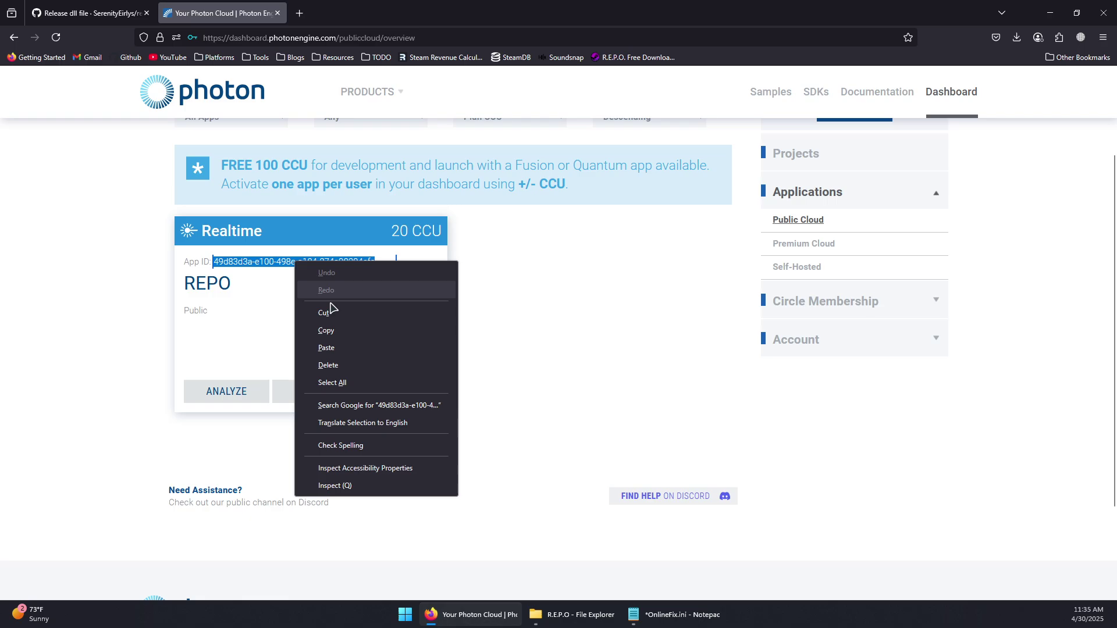
{"action": "left_click", "coordinate": [332, 330]}
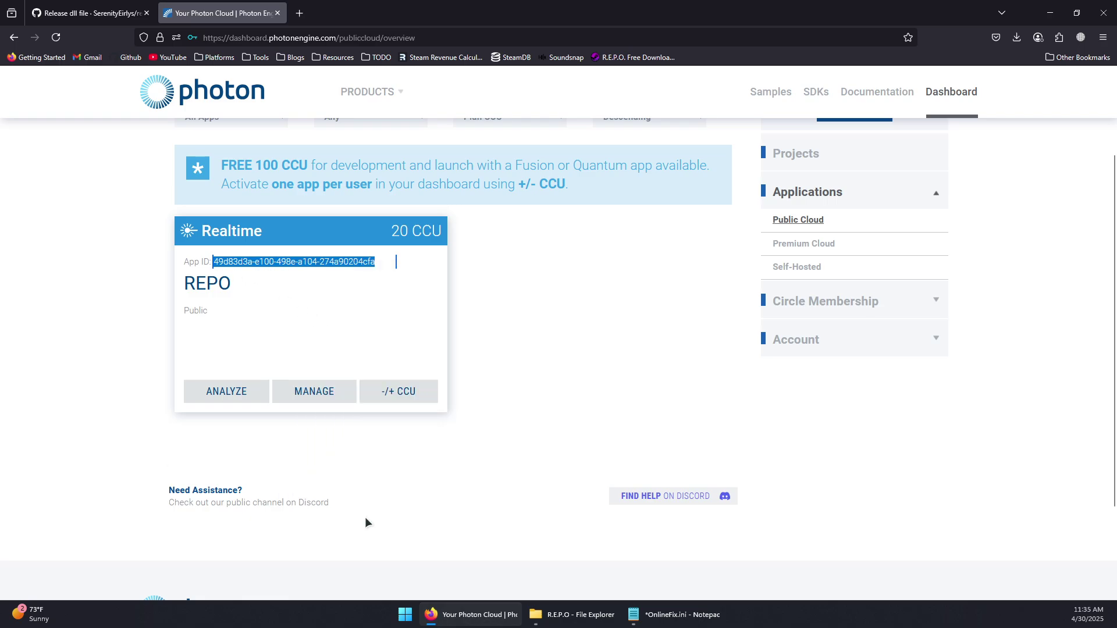
Switch to Notepad, paste the Photon App ID after PhotonAppId= in OnlineFix.ini, then save and close the file
{"action": "left_click", "coordinate": [675, 615]}
{"action": "left_click", "coordinate": [280, 191]}
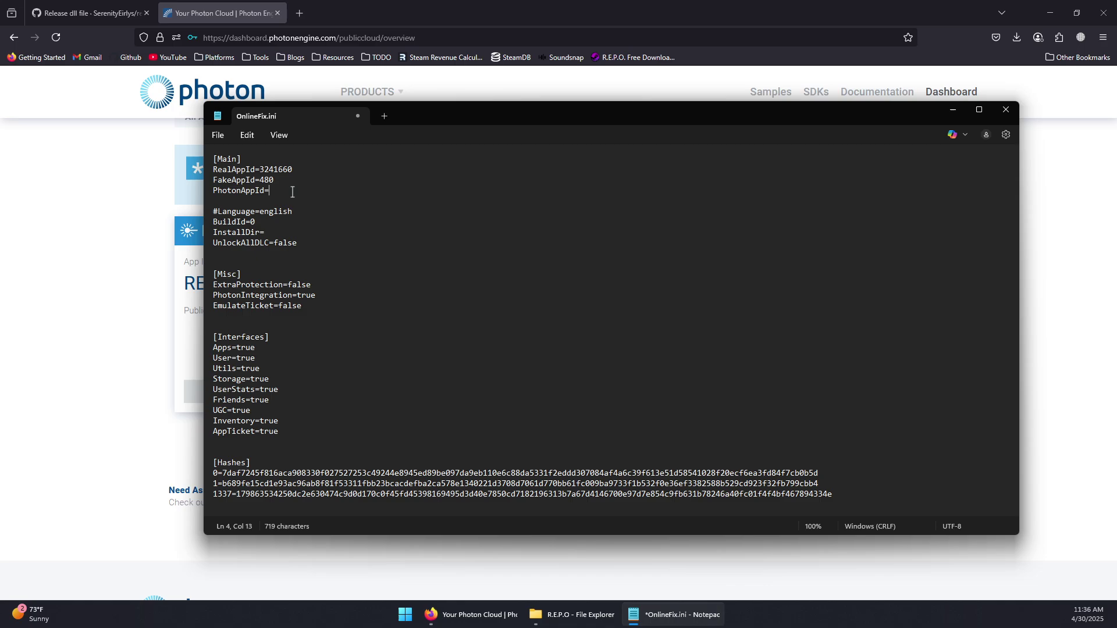
{"action": "key", "text": "ctrl+v"}
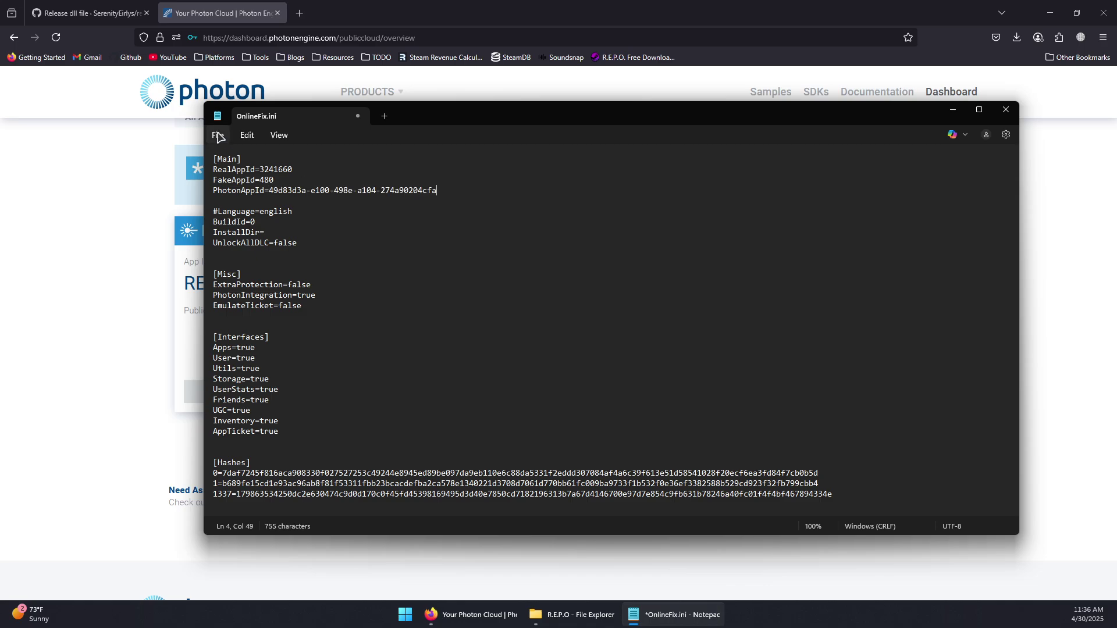
{"action": "left_click", "coordinate": [218, 136]}
{"action": "left_click", "coordinate": [233, 230]}
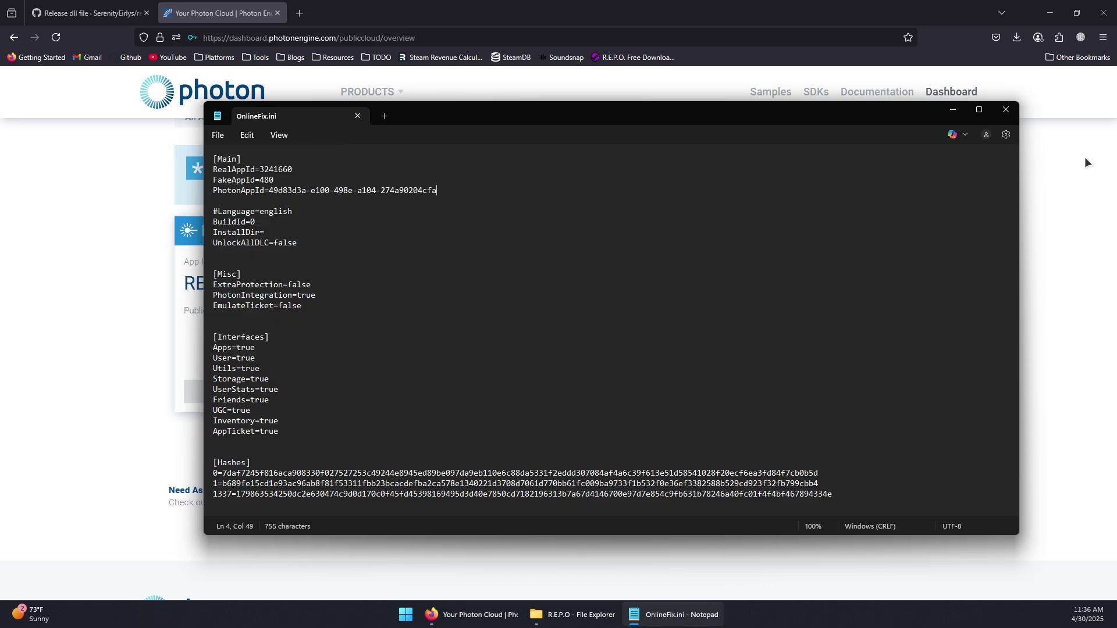
{"action": "left_click", "coordinate": [1006, 110]}
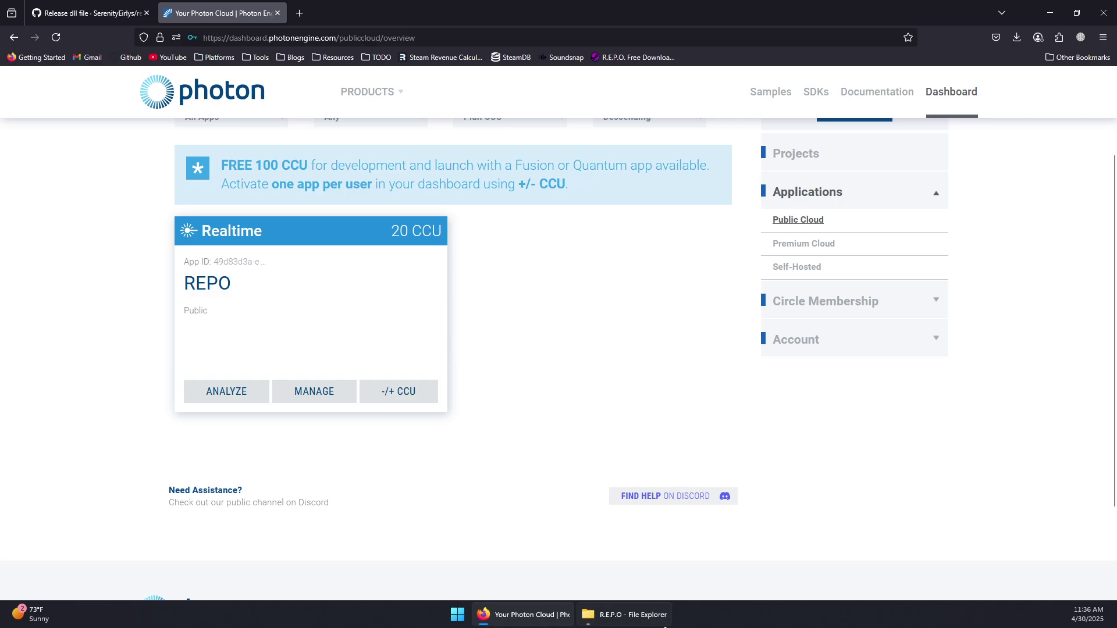
Switch to the R.E.P.O folder in File Explorer and launch the REPO application
{"action": "left_click", "coordinate": [539, 614]}
{"action": "left_click", "coordinate": [209, 426]}
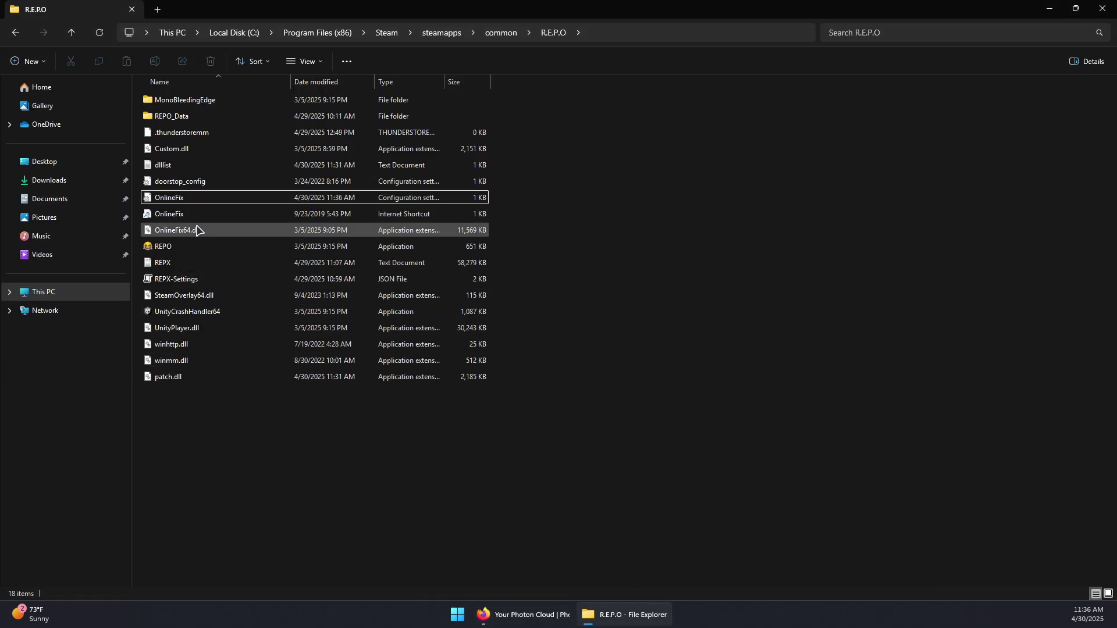
{"action": "double_click", "coordinate": [168, 247]}
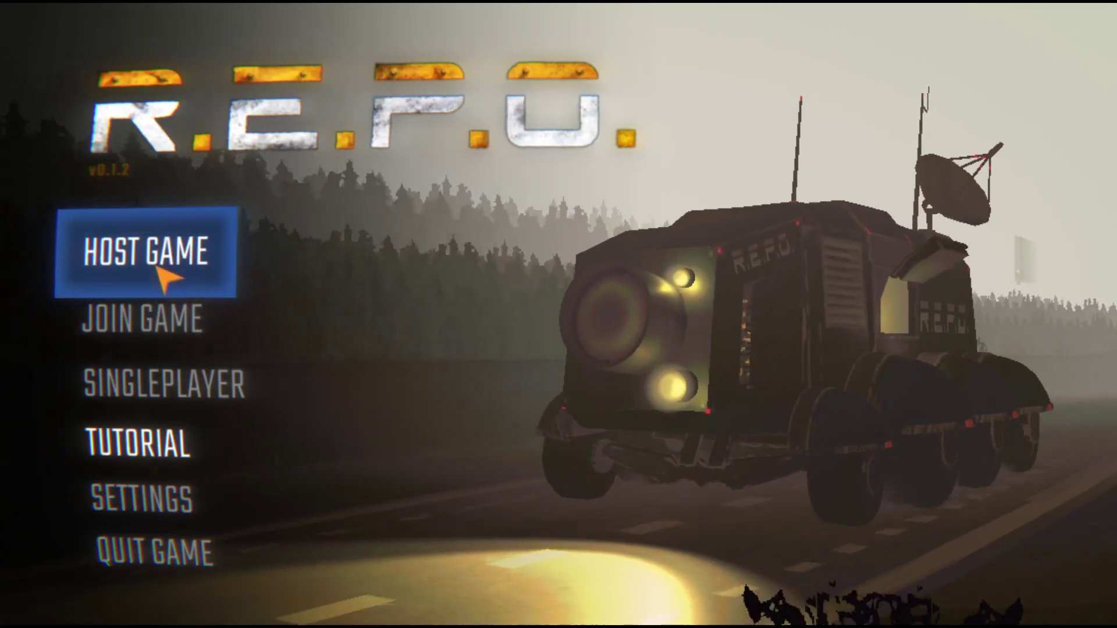
Choose to host a multiplayer game, confirm being the host, and select a new game
{"action": "left_click", "coordinate": [143, 257]}
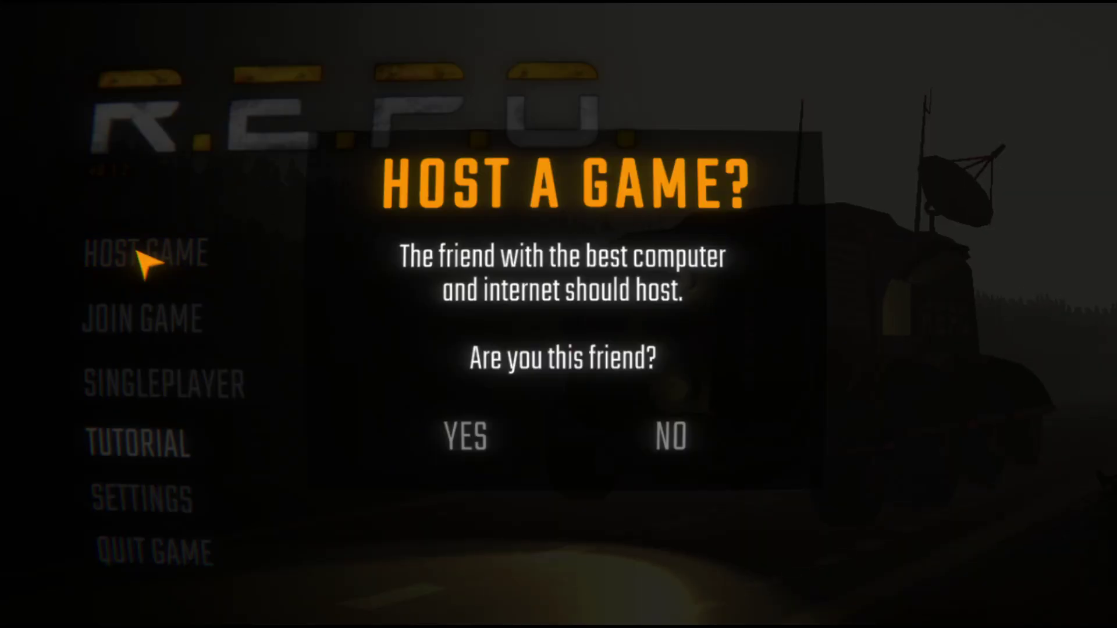
{"action": "left_click", "coordinate": [455, 462]}
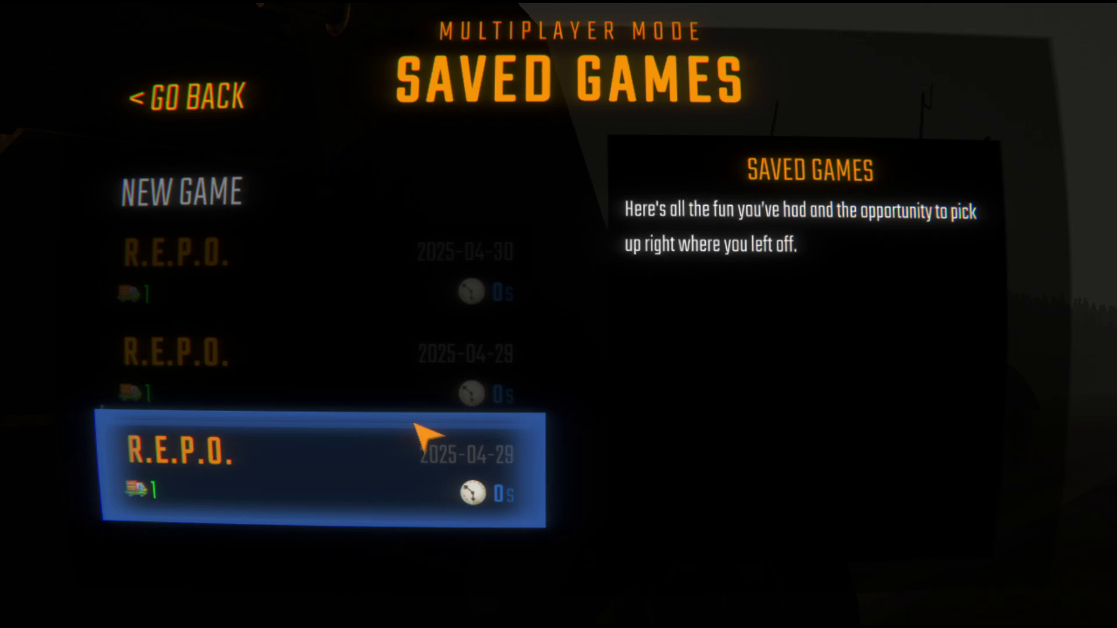
{"action": "left_click", "coordinate": [239, 220]}
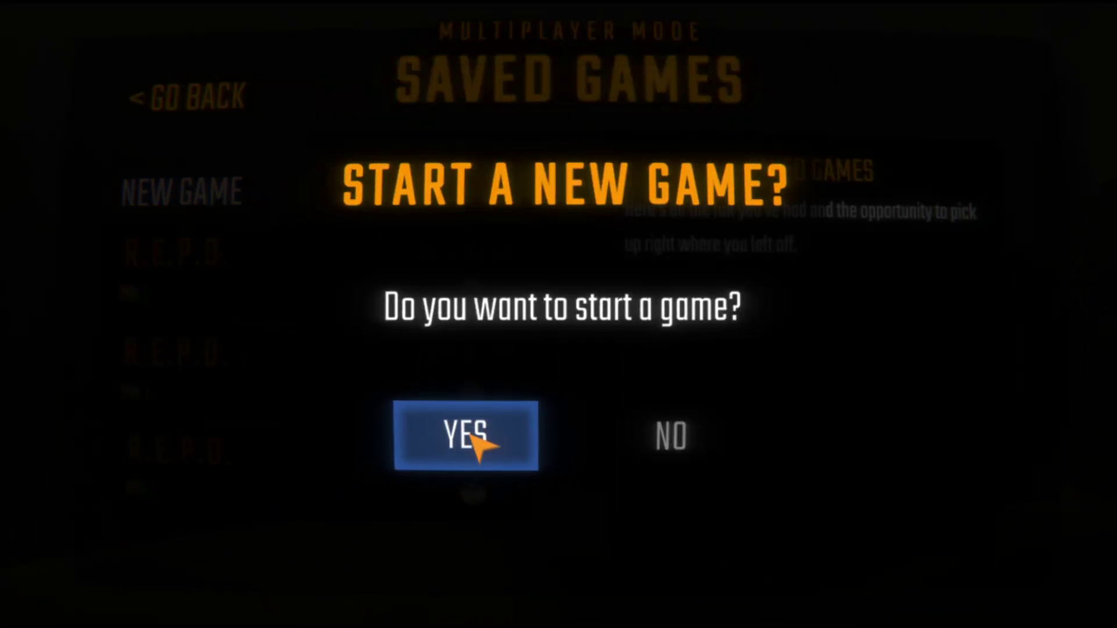